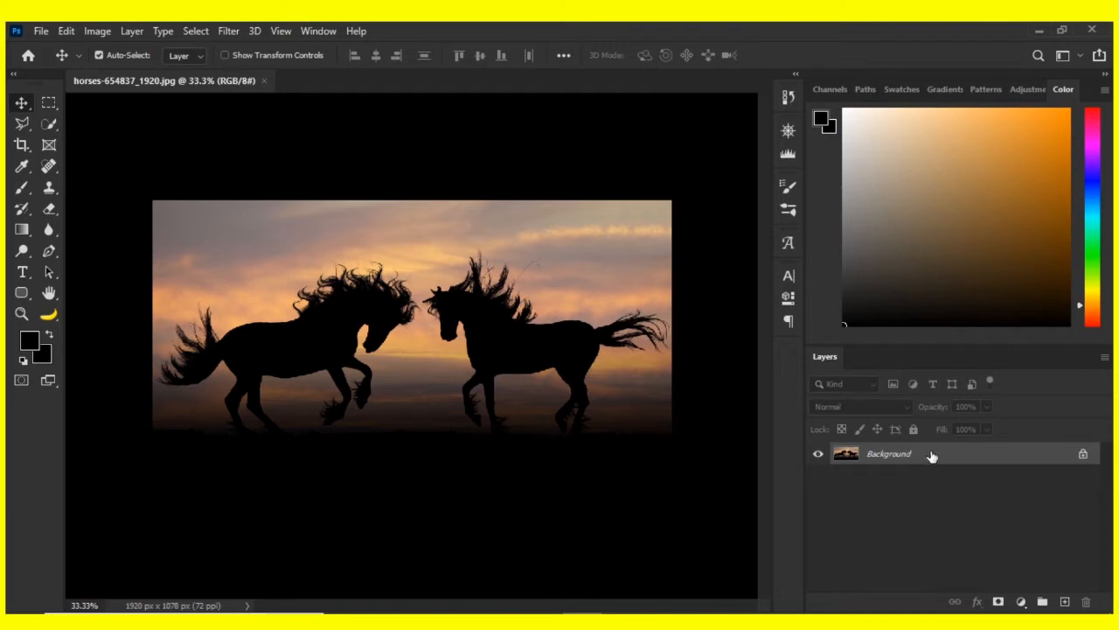
Unlock the Background layer and extend the canvas upward to about 1689 px tall with the Crop tool
left_click(1082, 455)
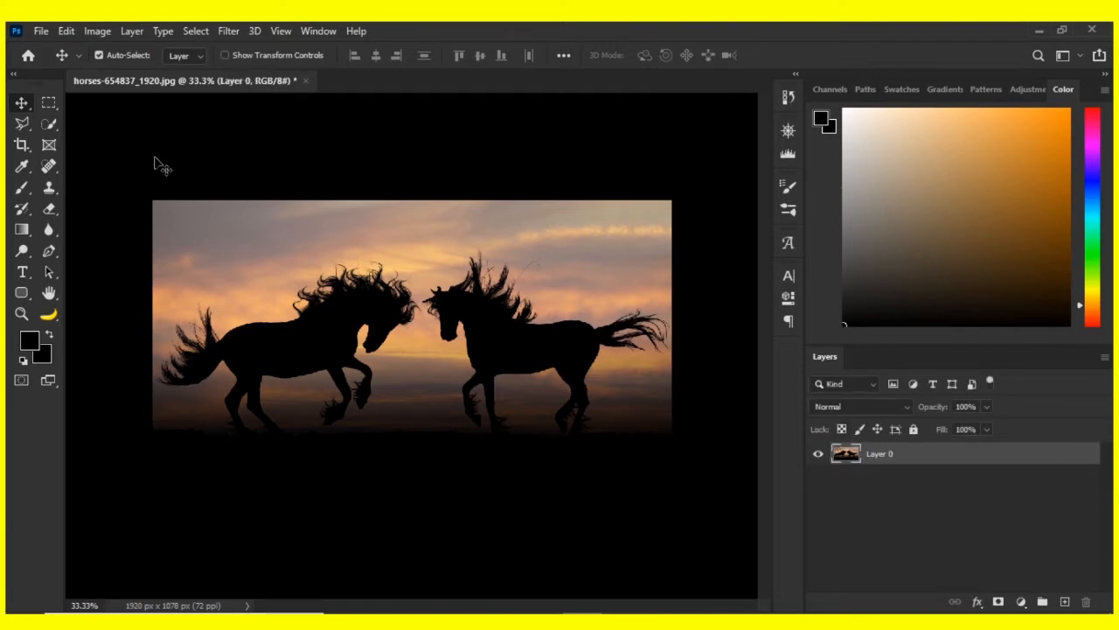
left_click(21, 144)
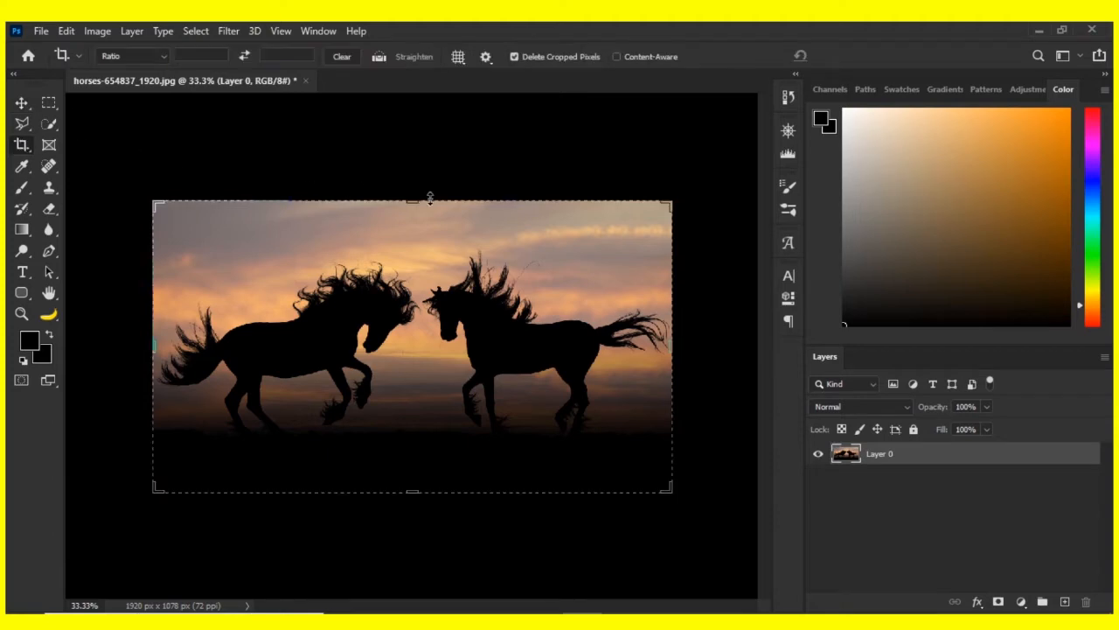
left_click_drag(413, 202, 412, 118)
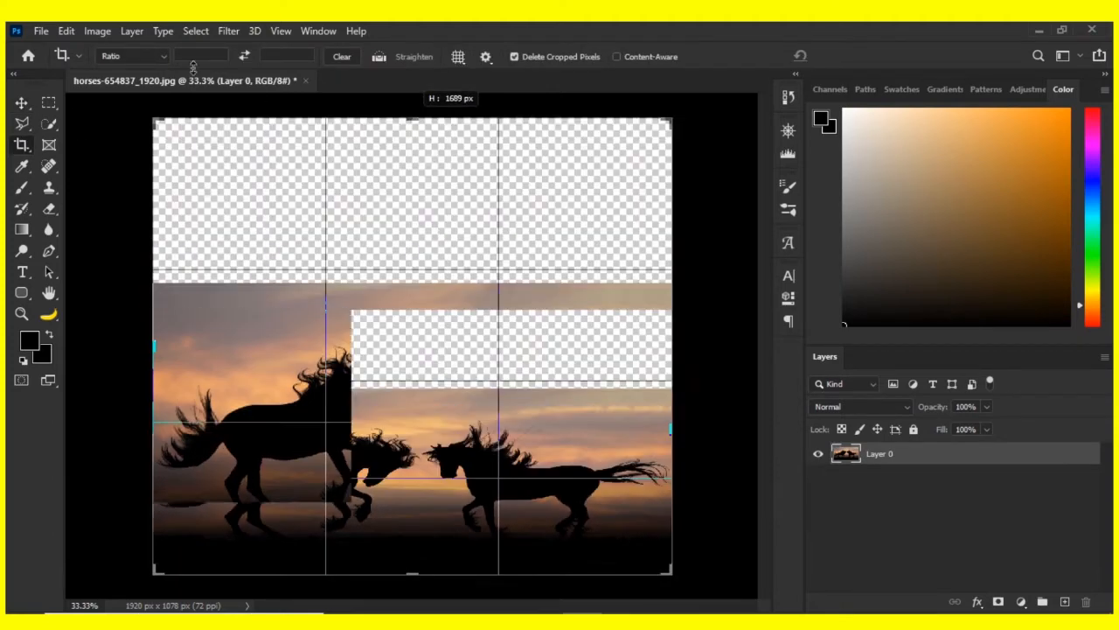
Set the crop ratio to 1:1 (Square) and enlarge the frame to include the full width of the horses image
left_click(155, 56)
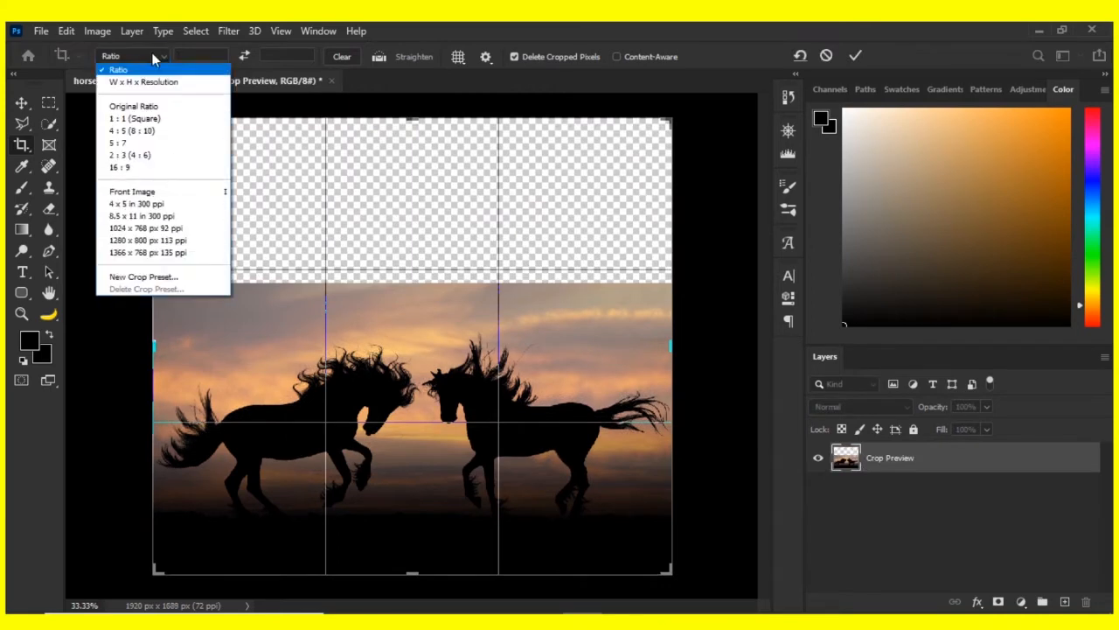
left_click(144, 124)
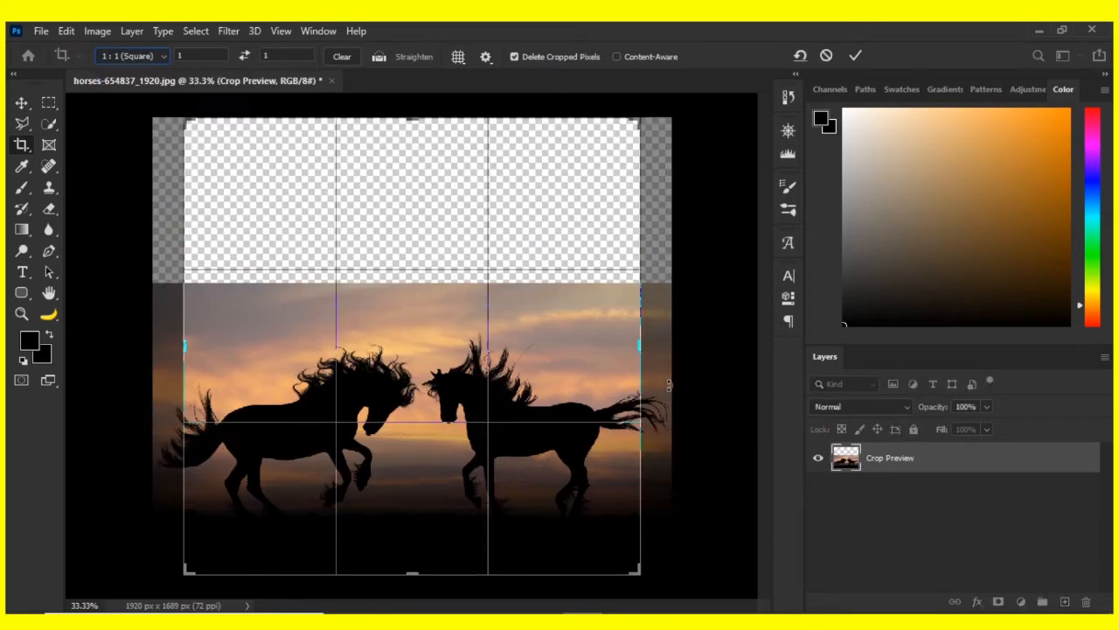
left_click_drag(641, 121, 657, 105)
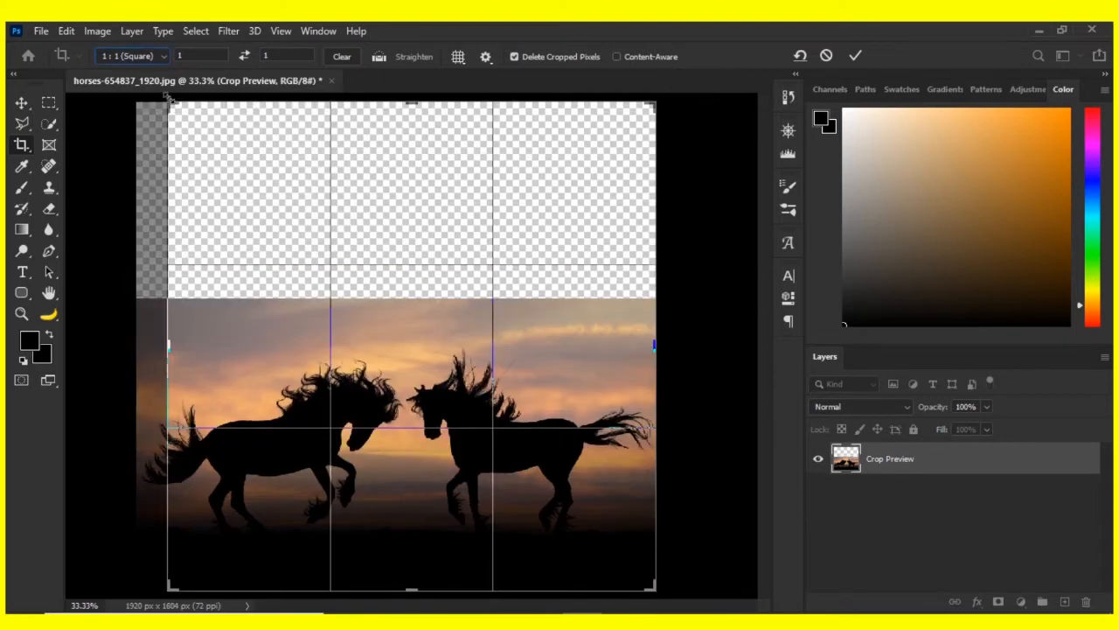
left_click_drag(168, 98, 146, 90)
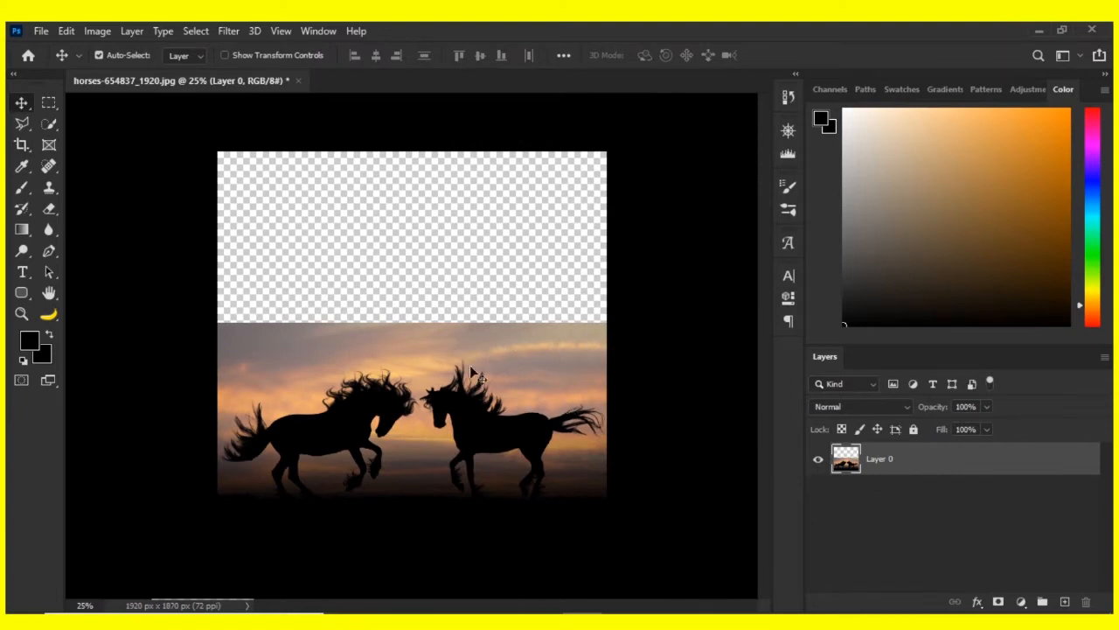
Open Layer 0's blending options and split the Blend If highlight slider for This Layer to 25 / 169
double_click(1075, 464)
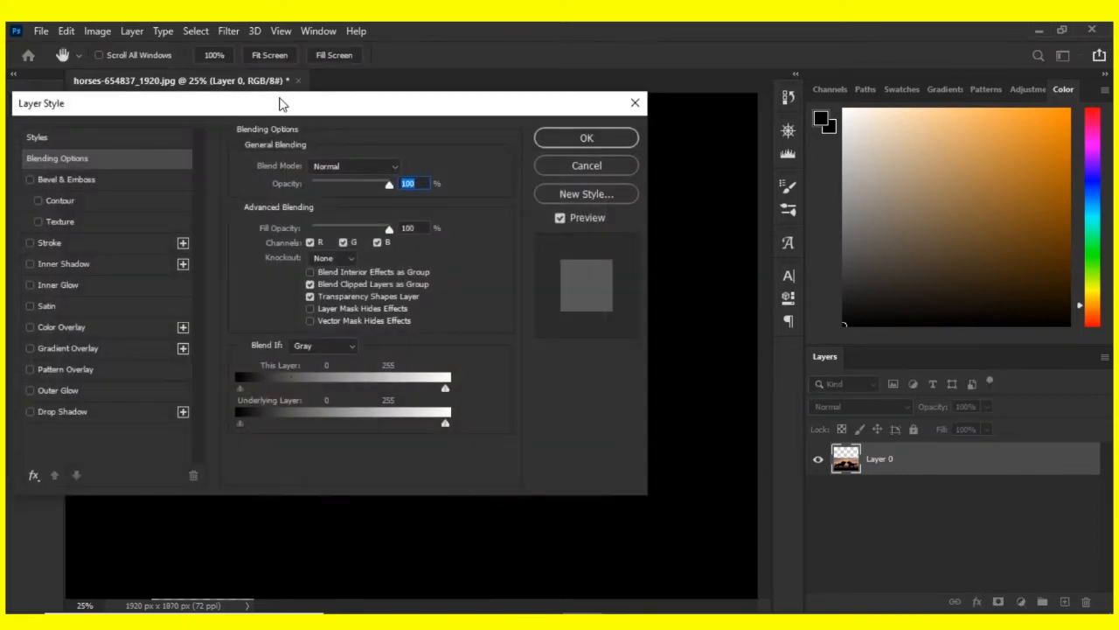
left_click_drag(280, 104, 914, 35)
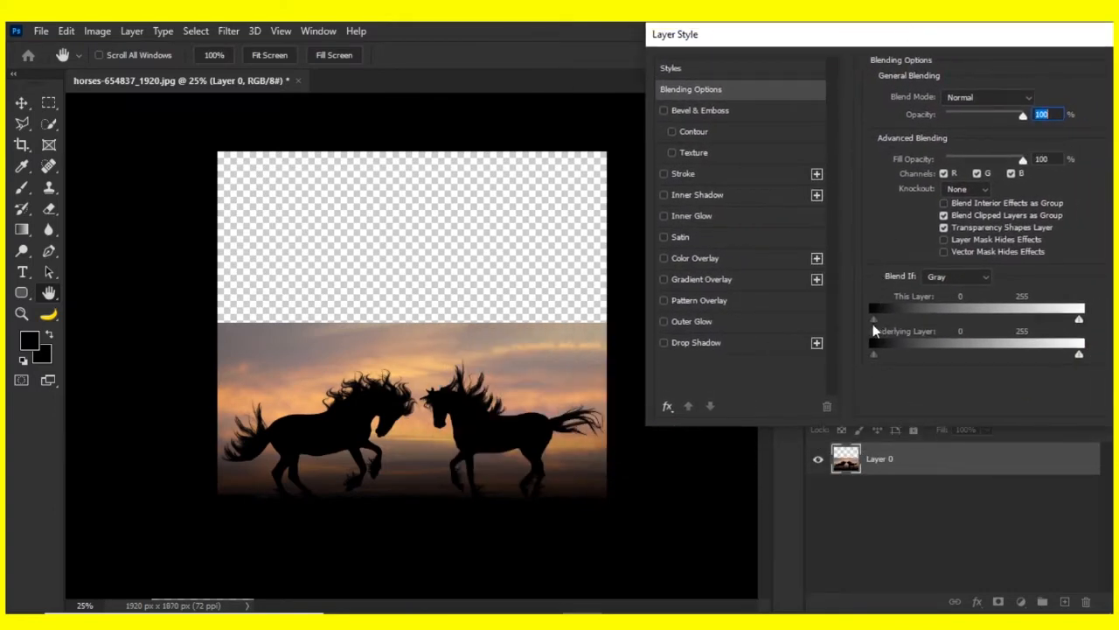
left_click_drag(873, 319, 873, 316)
left_click_drag(1078, 324, 895, 322)
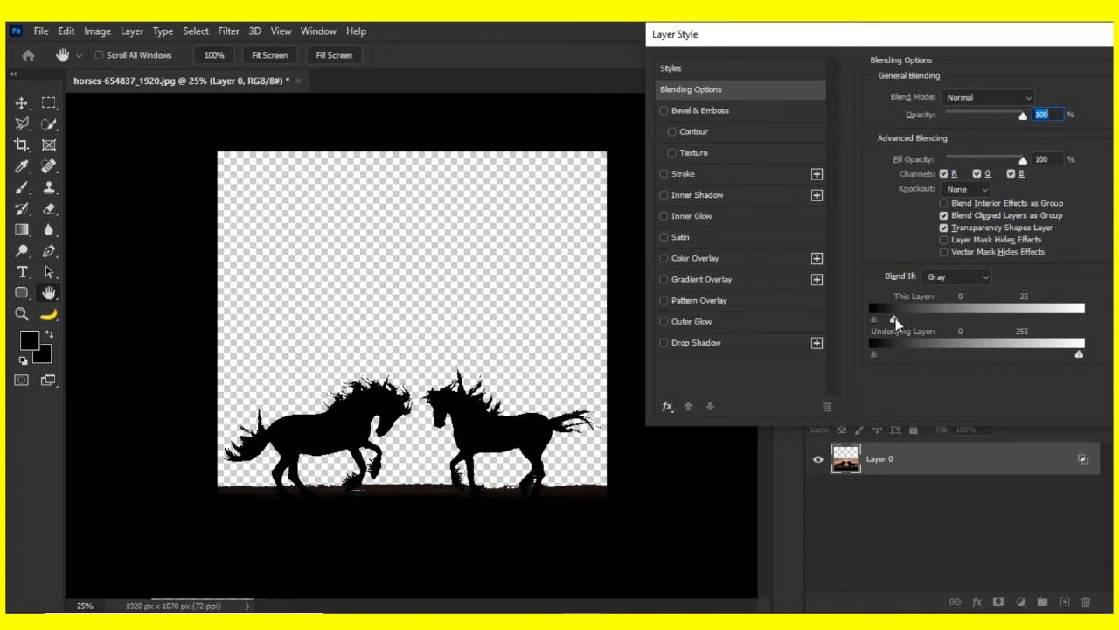
left_click_drag(895, 321, 1011, 321)
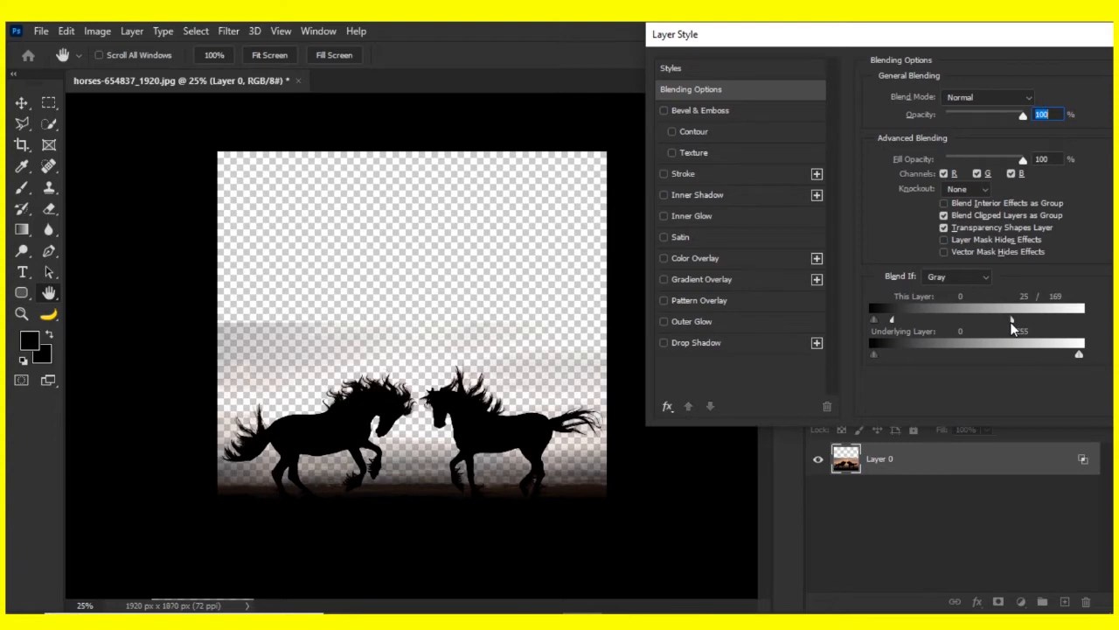
Lower the first half of the This Layer highlight split to 14 and apply the blending options
key("ctrl+plus")
key("ctrl+plus")
key("ctrl+plus")
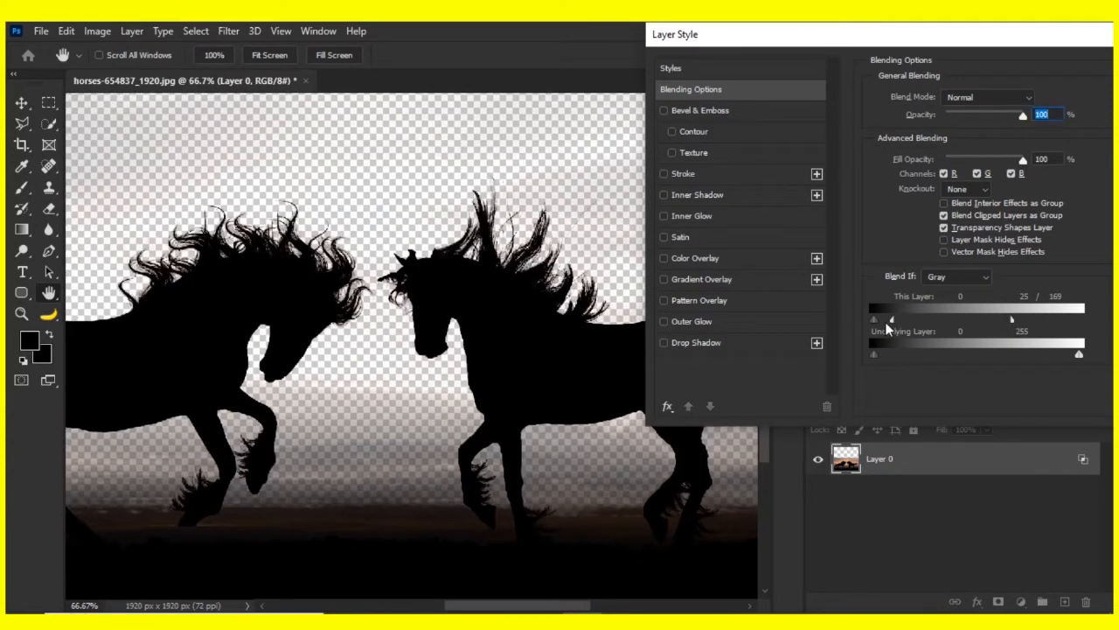
mouse_move(884, 321)
left_mouse_down()
mouse_move(900, 318)
mouse_move(885, 319)
left_mouse_up()
left_click_drag(1024, 44, 831, 81)
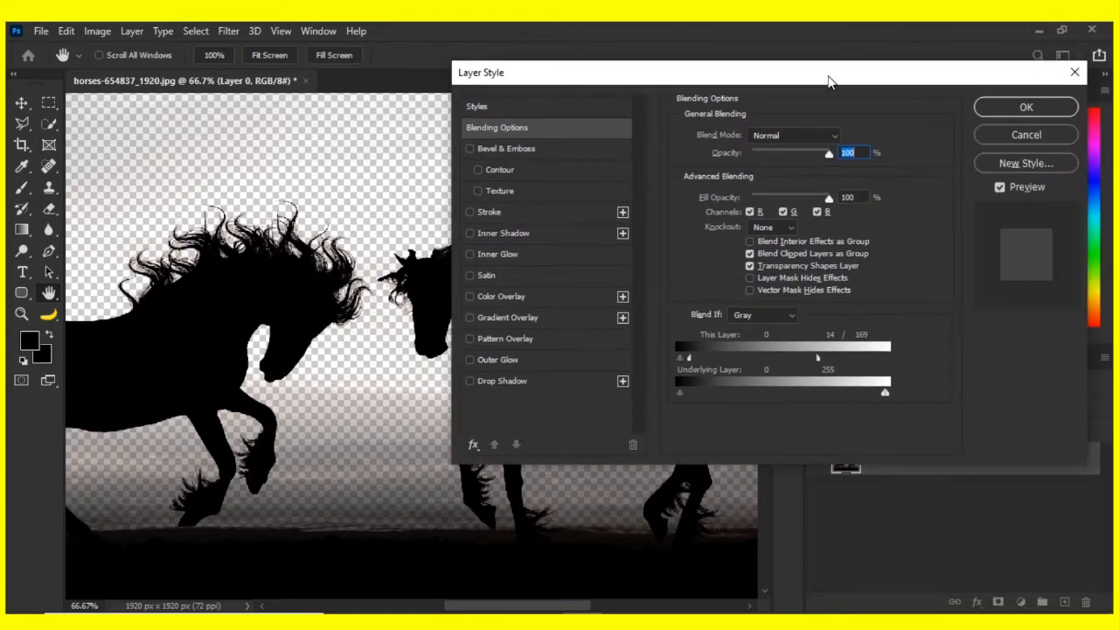
left_click(1026, 107)
key("ctrl+minus")
key("ctrl+minus")
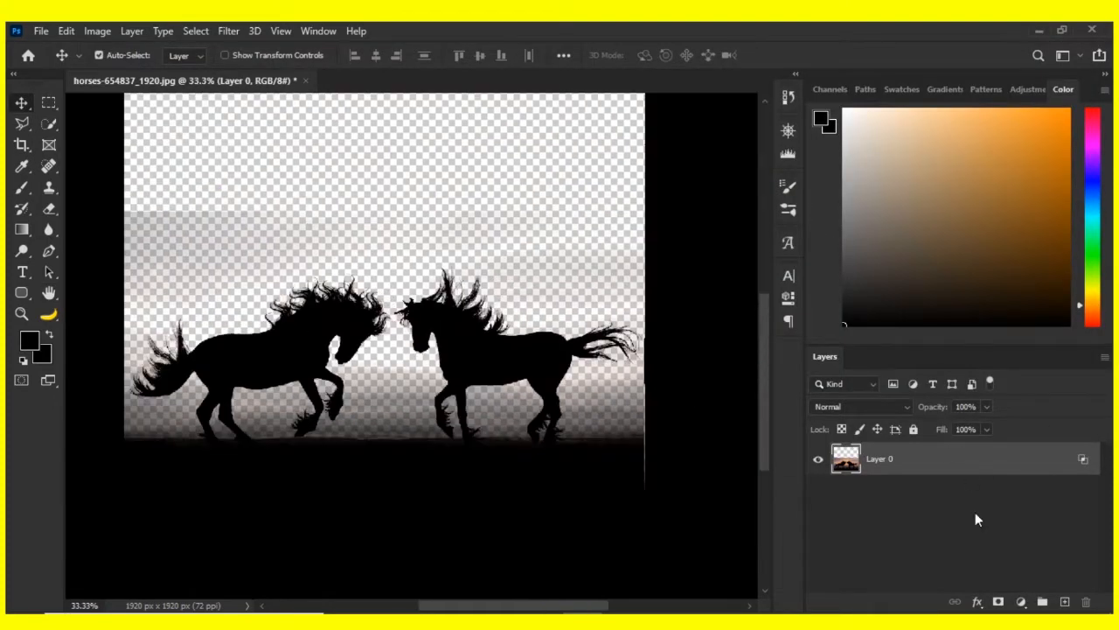
Add a layer mask to Layer 0 and set up a soft black brush of 200 px with 2% flow
left_click(998, 602)
left_click(22, 187)
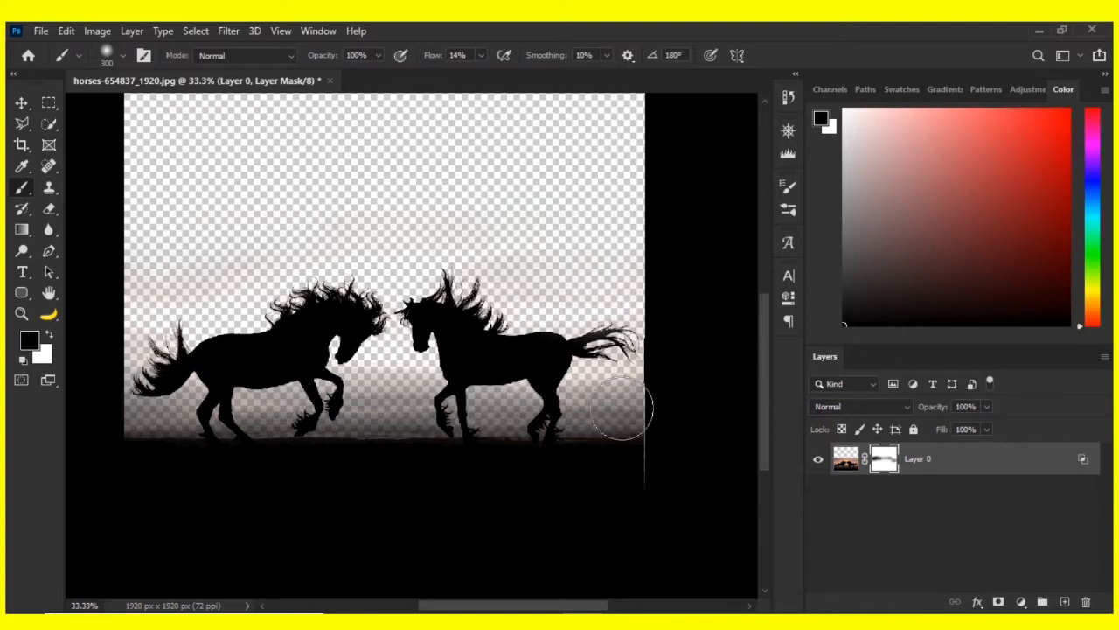
key("ctrl+plus")
left_click_drag(434, 60, 424, 60)
key("bracketleft")
key("bracketleft")
Paint black on the mask to soften the remaining background around the horses, reducing the brush to 125 px
mouse_move(647, 382)
left_mouse_down()
mouse_move(522, 336)
mouse_move(531, 366)
left_mouse_up()
scroll(442, 367, "left", 5)
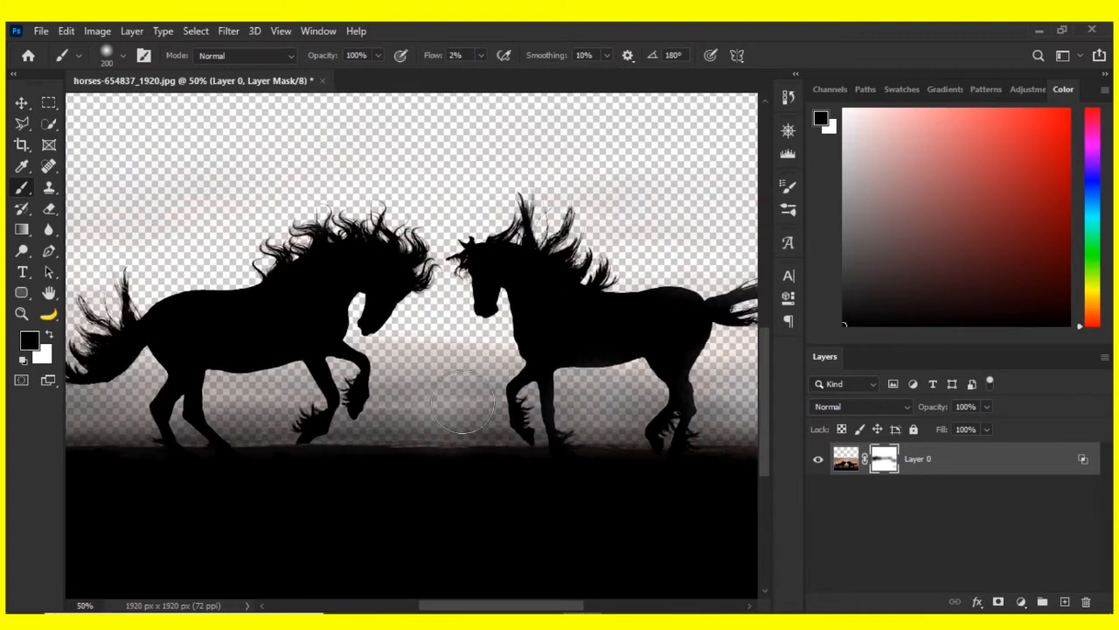
scroll(411, 404, "left", 3)
key("bracketleft")
key("bracketleft")
key("bracketleft")
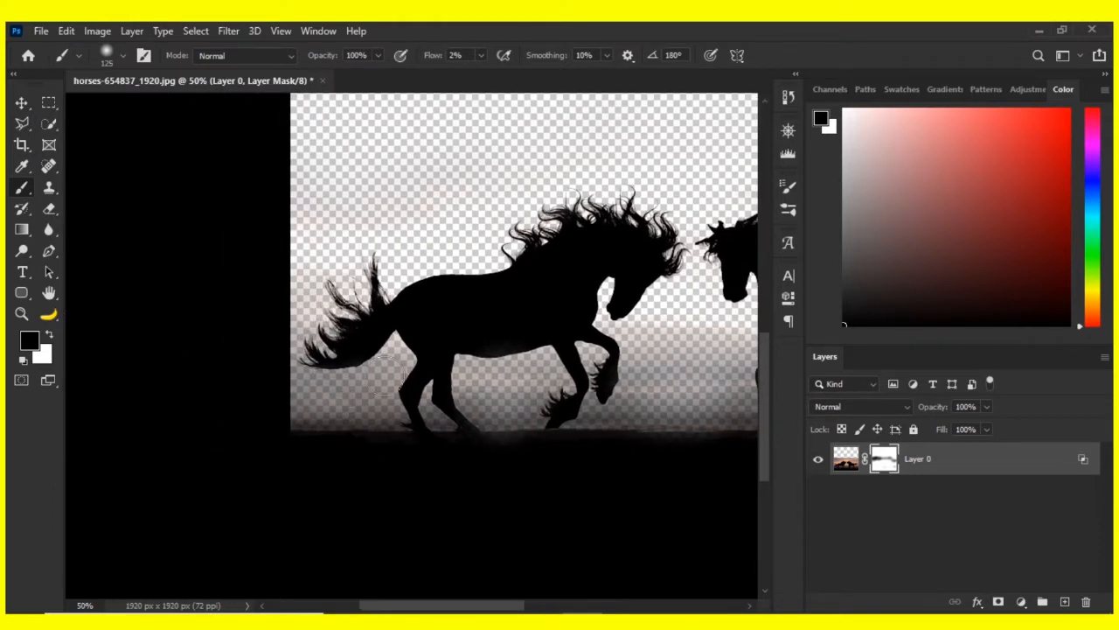
key("ctrl+minus")
key("ctrl+minus")
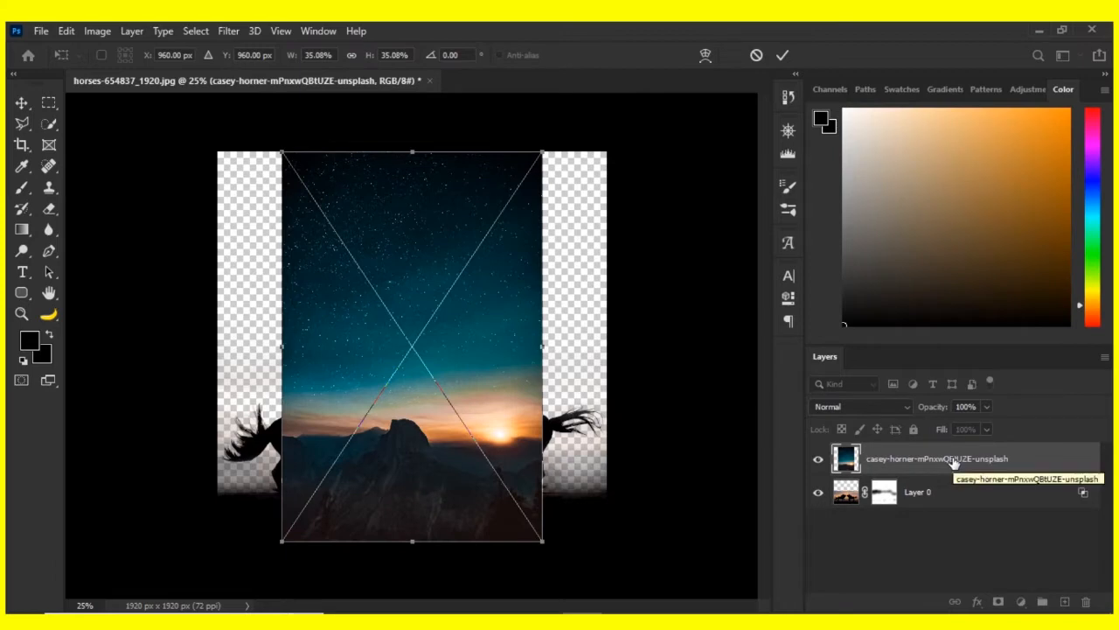
Confirm the placed night-sky image and convert its layer to a Smart Object
key("Return")
right_click(946, 462)
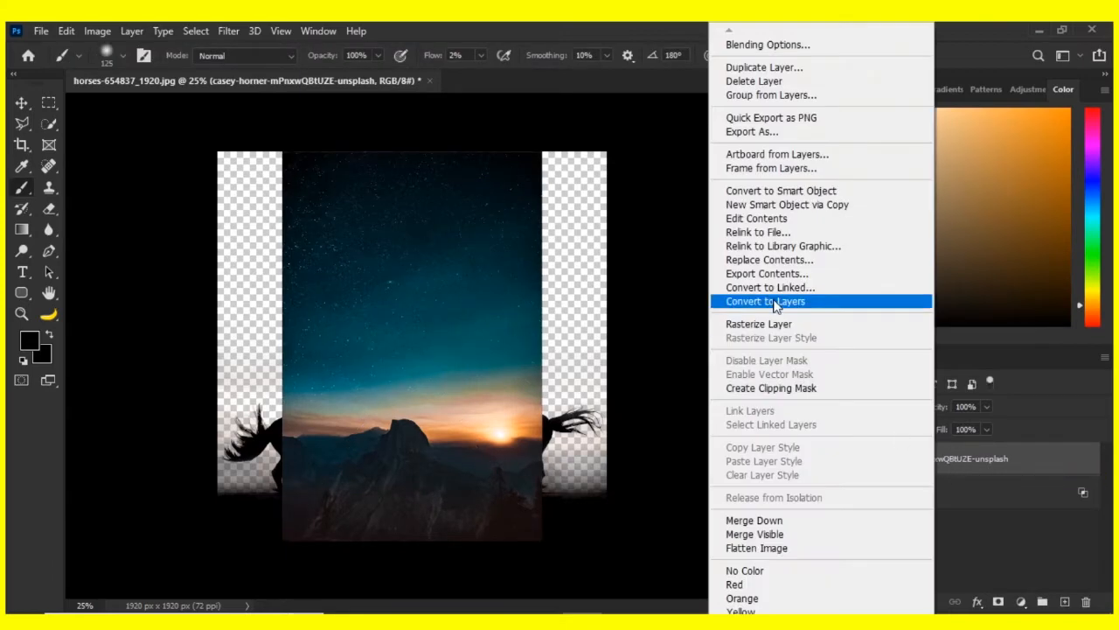
left_click(773, 191)
Enlarge and reposition the night-sky layer so the starry part fills the whole canvas with the horizon glow at its lower edge
key("ctrl+t")
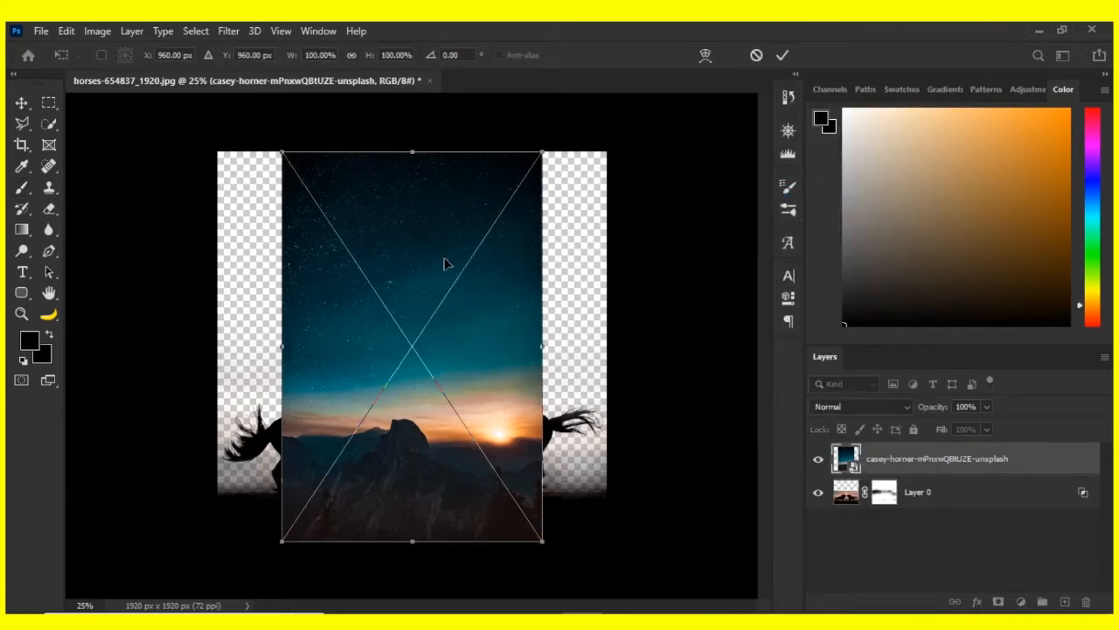
key("ctrl+minus")
left_click_drag(308, 206, 257, 166)
left_click_drag(387, 268, 392, 346)
left_click_drag(503, 547, 556, 587)
left_click_drag(455, 476, 454, 467)
key("Return")
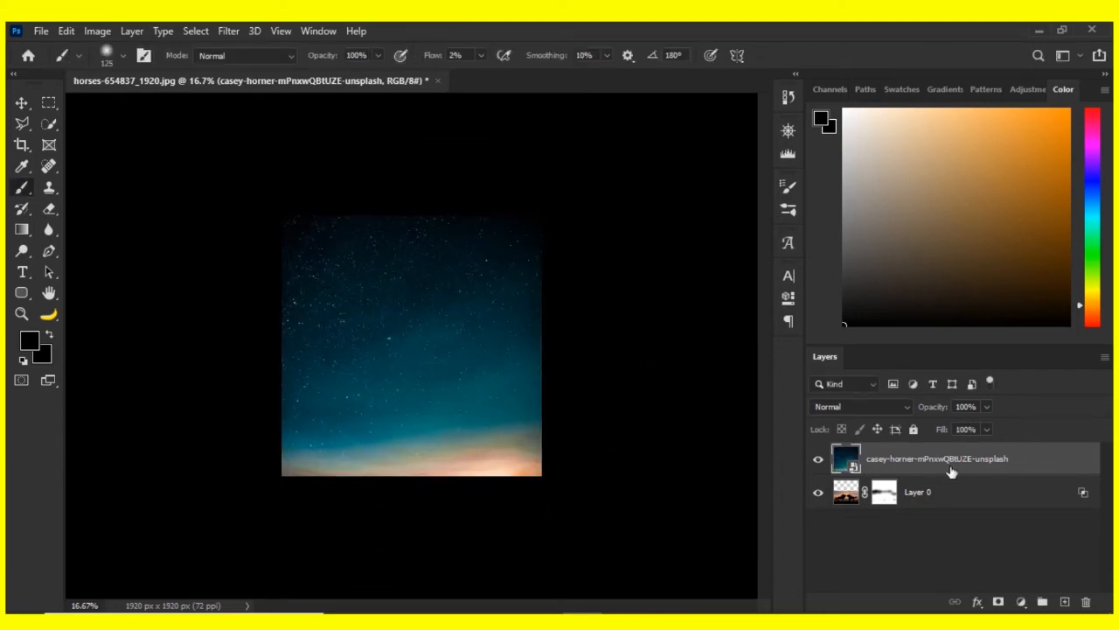
Move the night-sky layer beneath Layer 0 and inspect how the horses blend with the stars
left_click_drag(951, 470, 951, 511)
key("ctrl+plus")
key("ctrl+plus")
key("ctrl+plus")
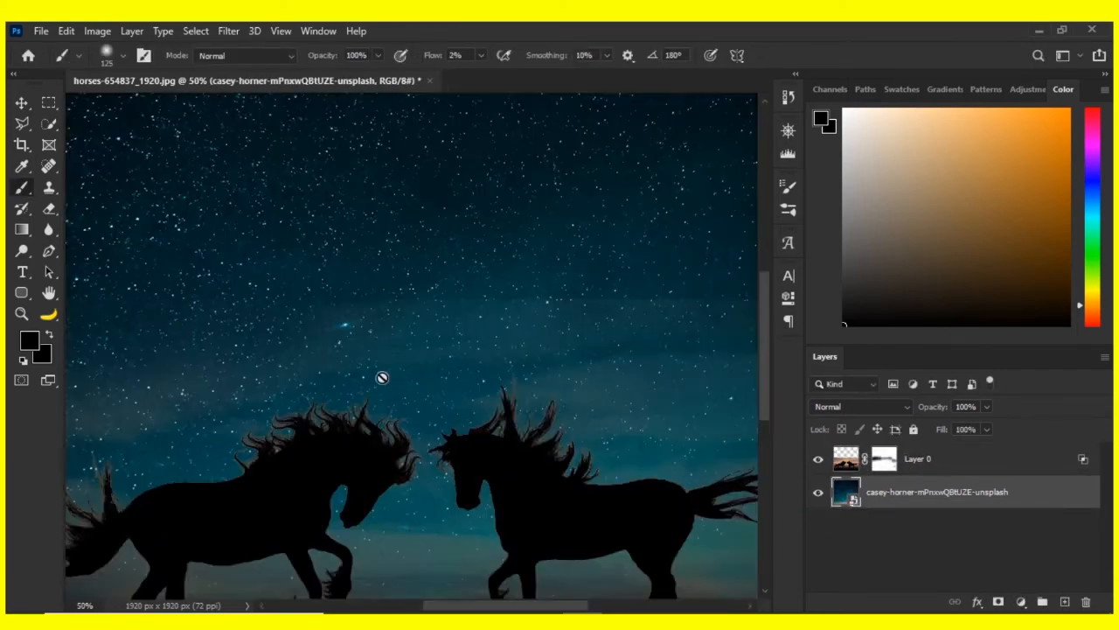
left_click_drag(387, 419, 414, 300)
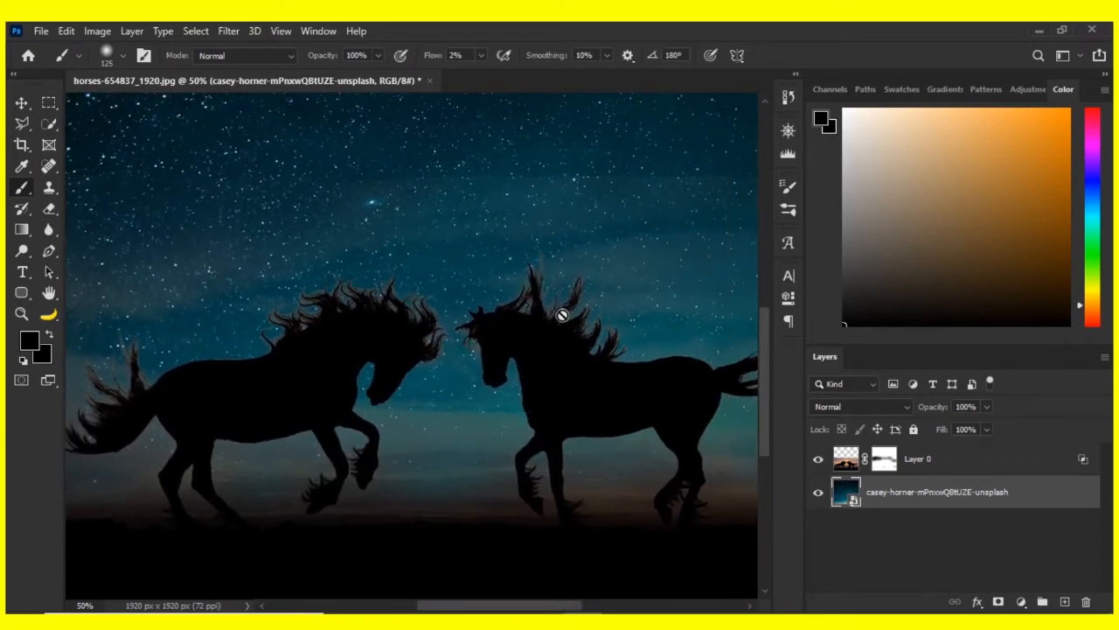
Reopen Layer 0's blending options and lower the second half of the This Layer highlight split to remove the leftover haze
key("ctrl+minus")
left_click(1063, 464)
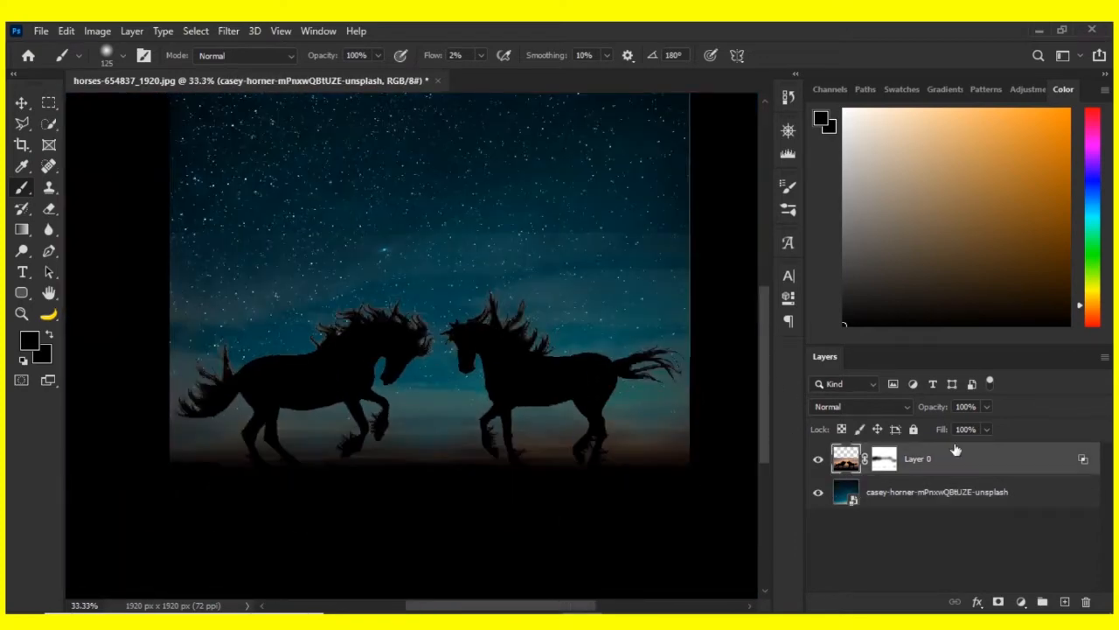
double_click(955, 450)
left_click_drag(820, 356, 756, 366)
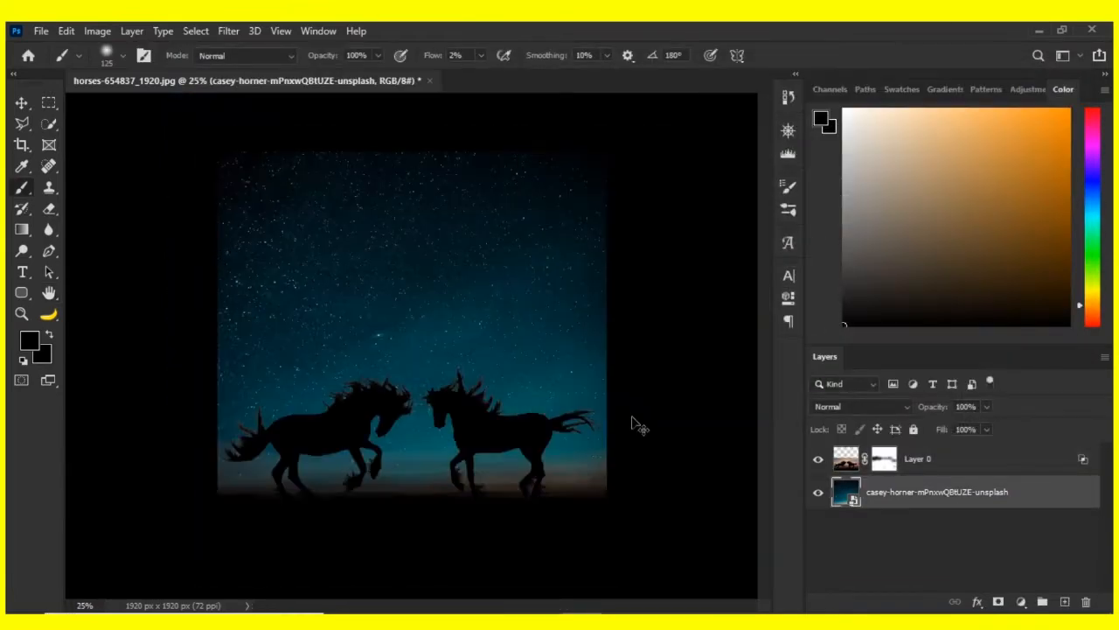
key("ctrl+plus")
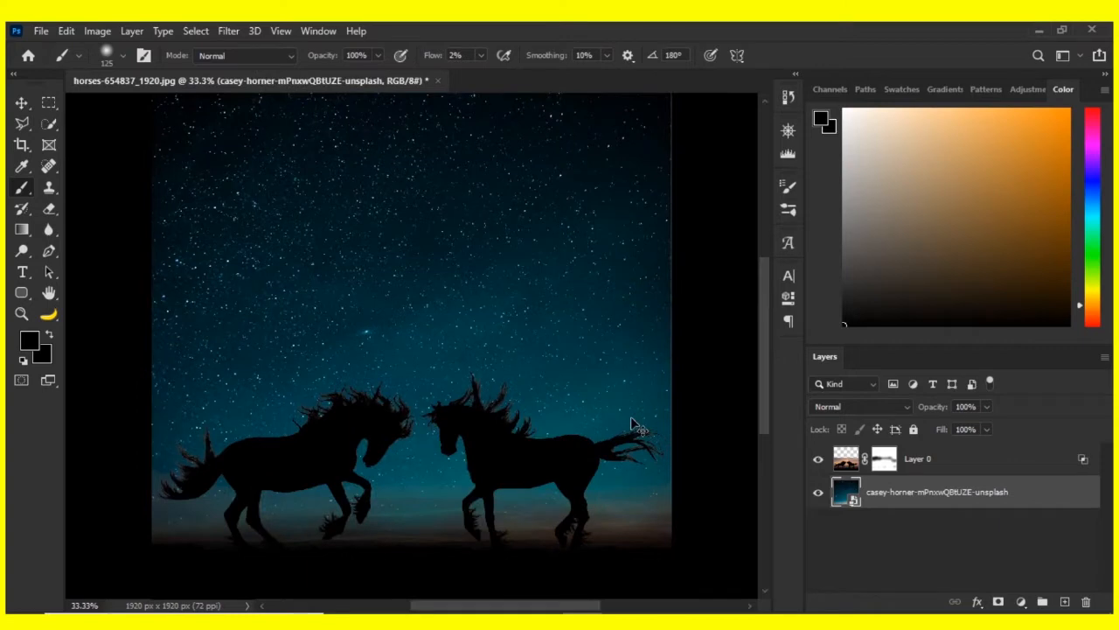
Create a new empty layer between the night sky and Layer 0 and display the list of brush presets
left_click(1066, 603)
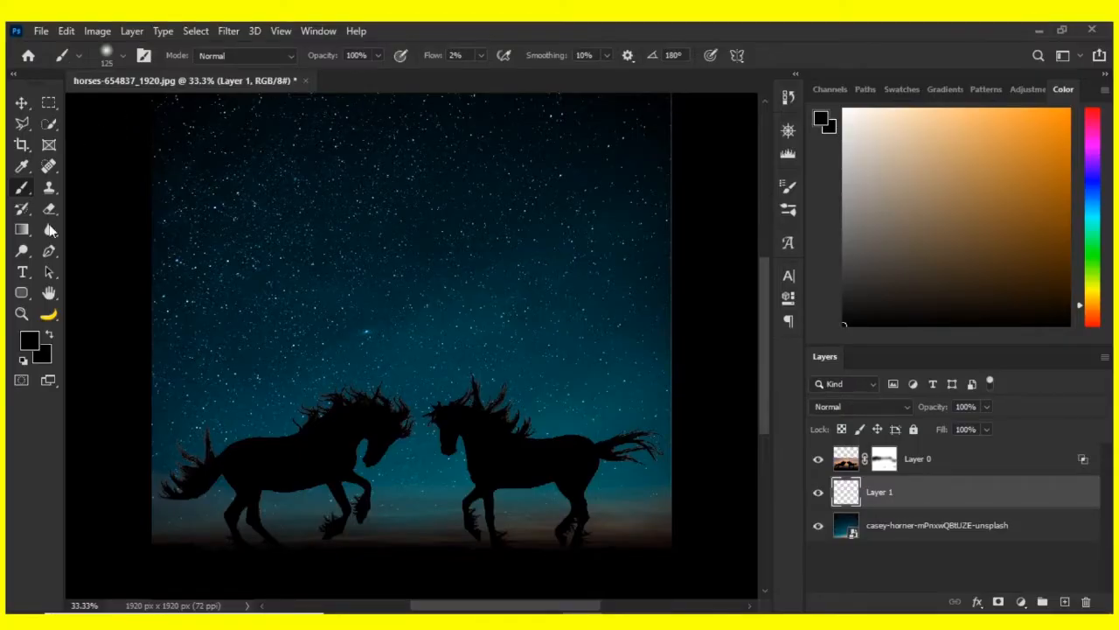
left_click(144, 57)
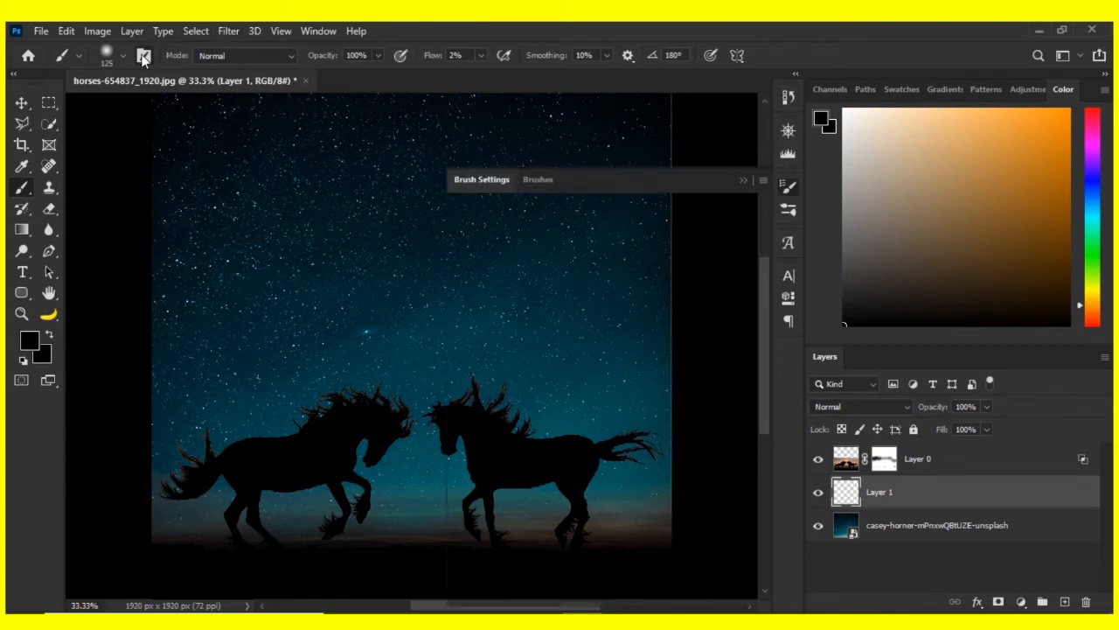
left_click(535, 179)
left_click(537, 179)
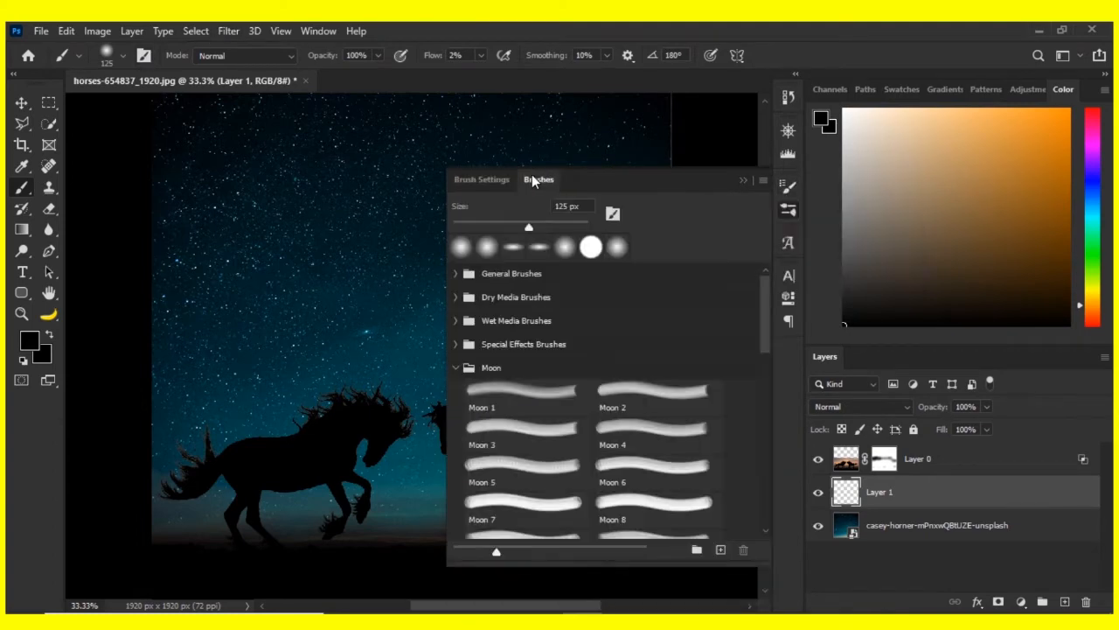
left_click(763, 181)
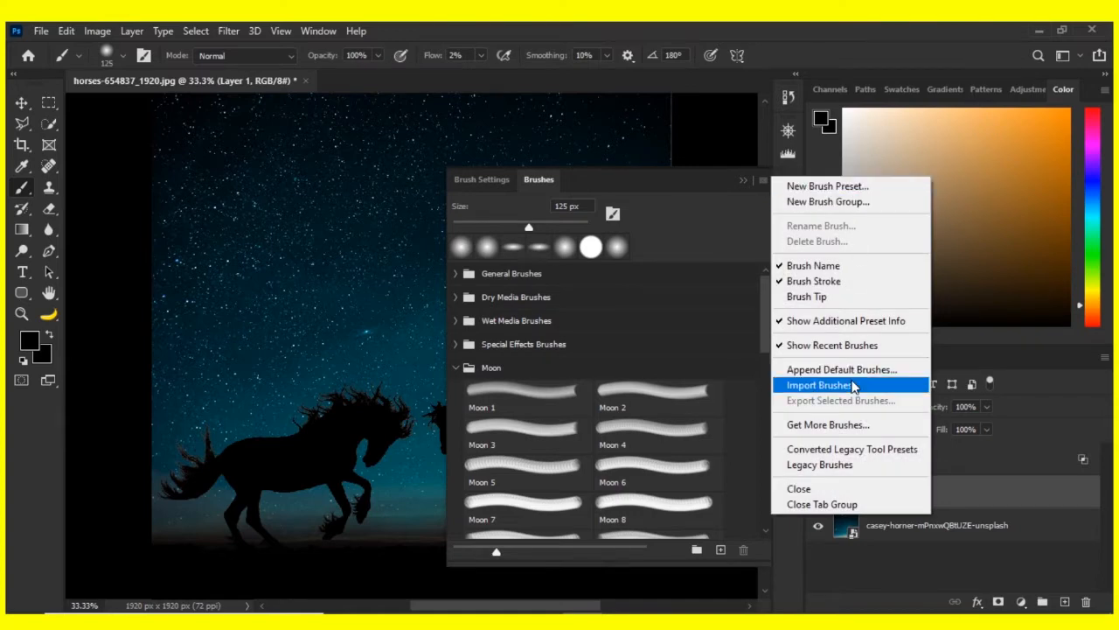
left_click(853, 385)
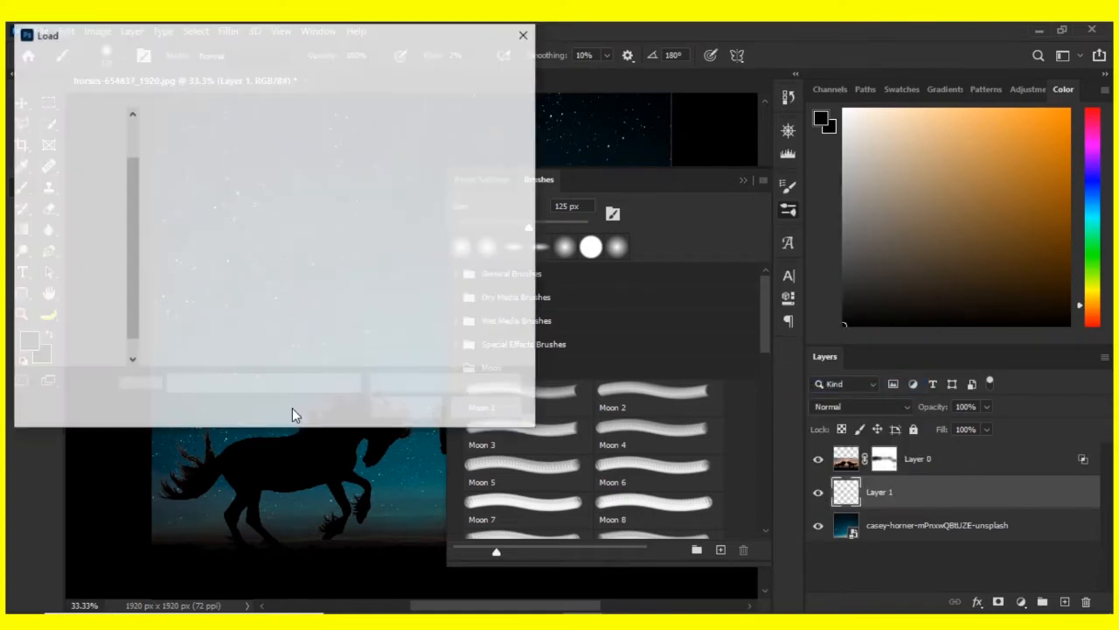
left_click(526, 33)
Choose the Moon 7 brush, reduce it to 1400 px and use a light yellow foreground colour
scroll(536, 479, "down", 1)
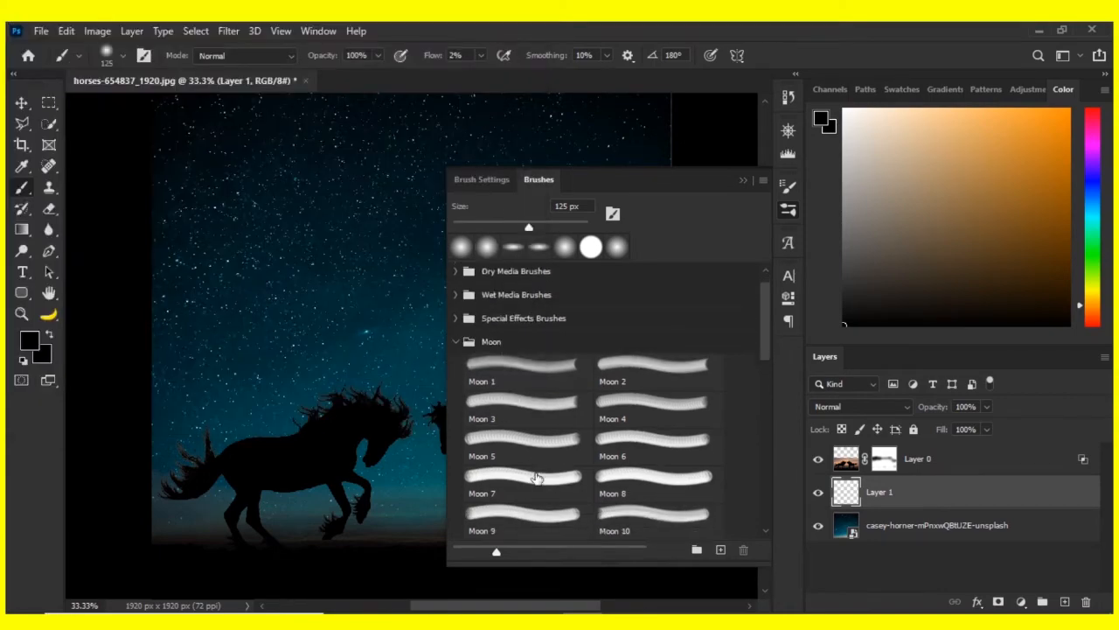
left_click(543, 481)
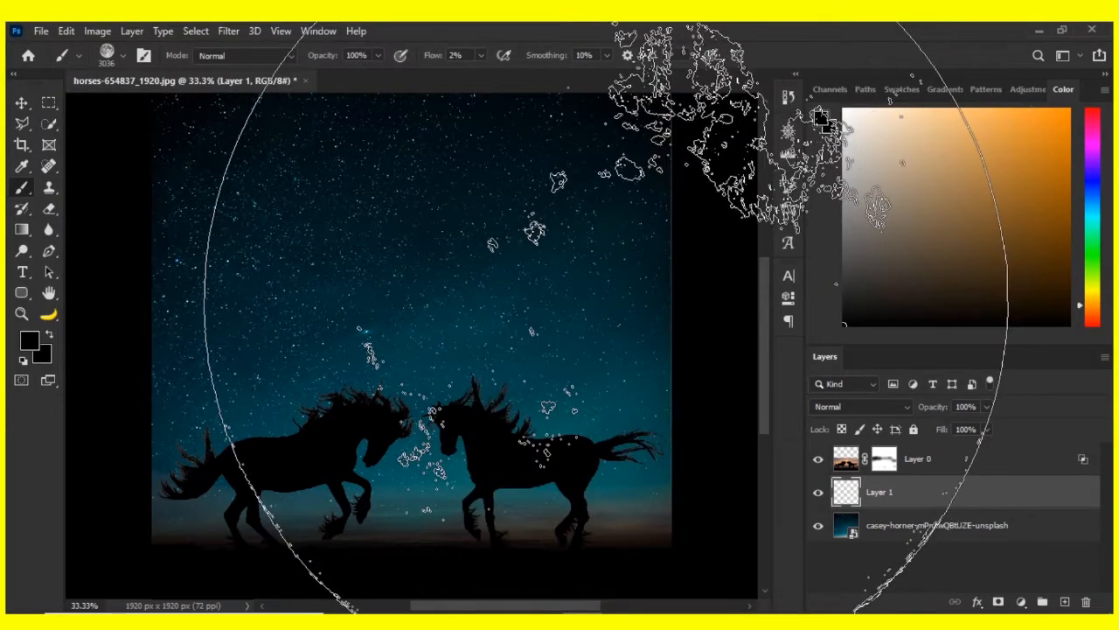
key("bracketleft")
key("bracketleft")
key("bracketleft")
key("bracketleft")
key("bracketleft")
key("bracketleft")
key("bracketleft")
key("bracketleft")
key("bracketleft")
key("bracketleft")
key("bracketleft")
key("bracketleft")
key("bracketleft")
key("bracketleft")
key("bracketleft")
key("bracketleft")
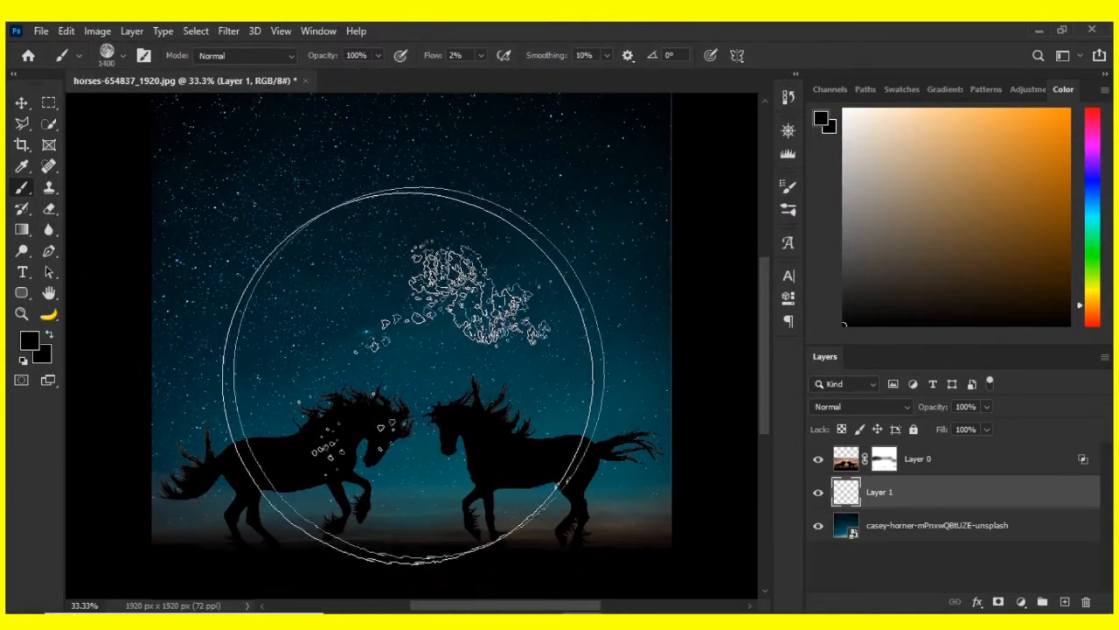
left_click(1091, 290)
left_click(963, 108)
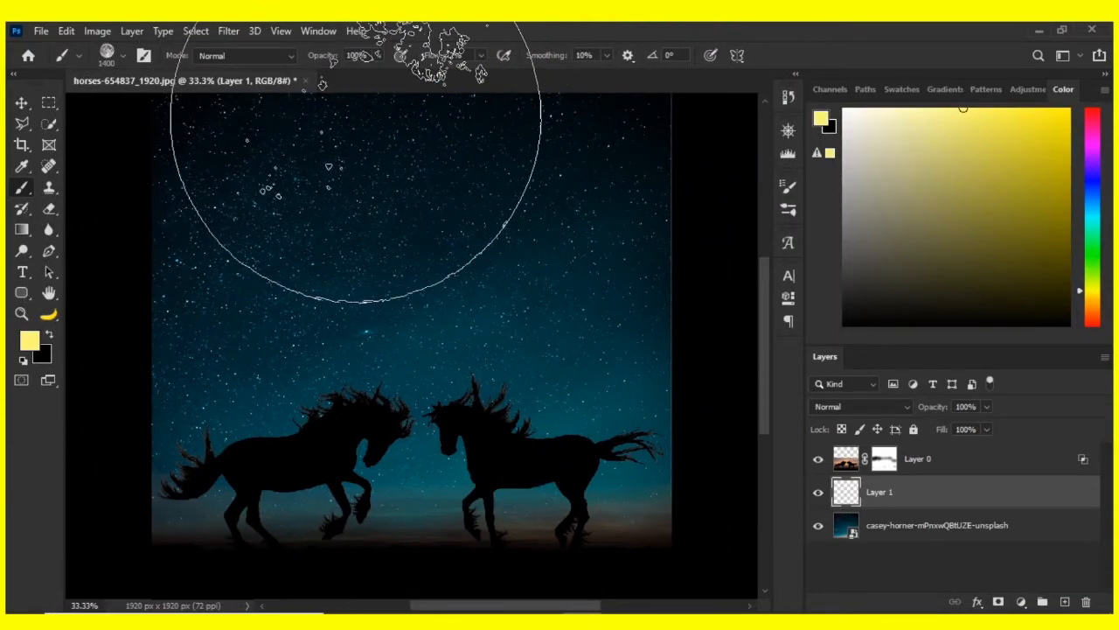
Stamp the light yellow moon once on Layer 1, centred behind the two horses
left_click_drag(432, 60, 484, 70)
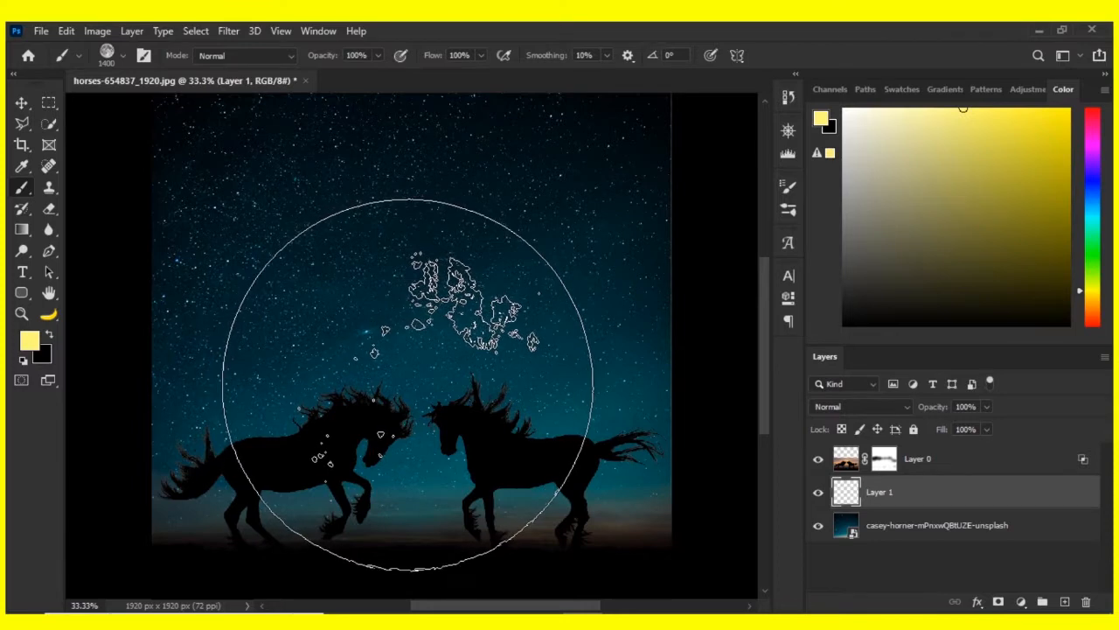
left_click(407, 385)
left_click(929, 501)
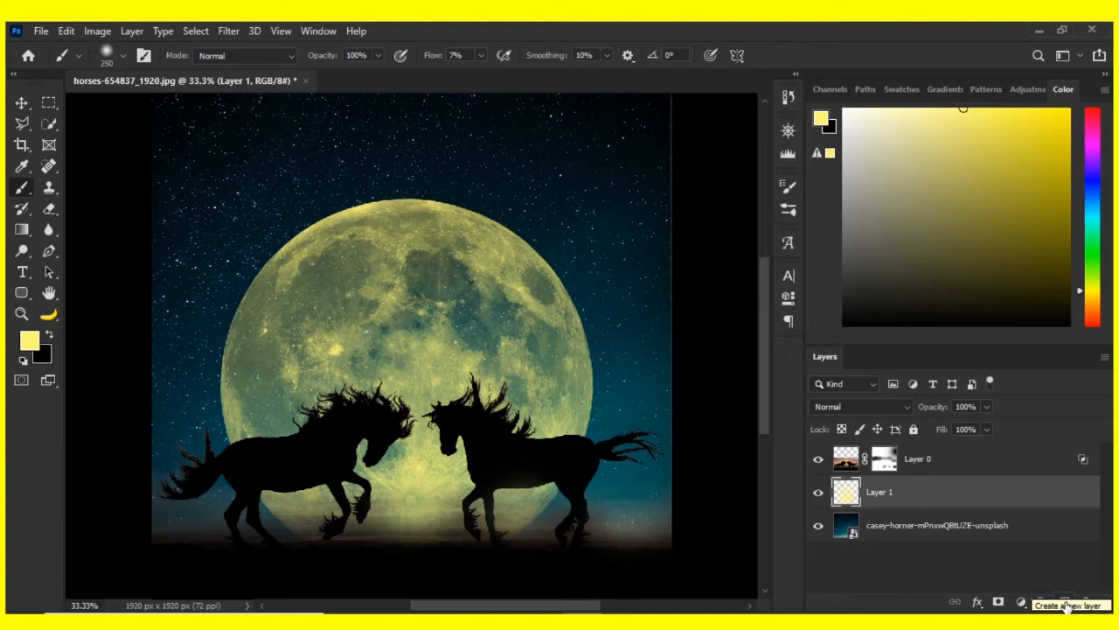
Duplicate Layer 1 with the moon and convert the copy to a smart object
key("ctrl+j")
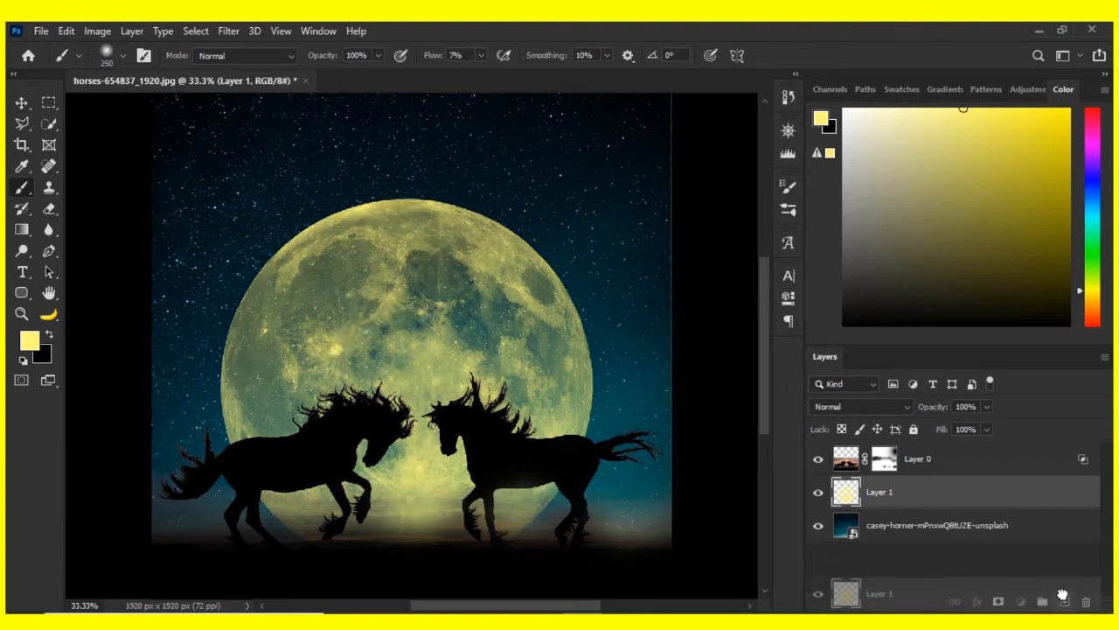
left_click_drag(1062, 595, 1064, 599)
right_click(918, 493)
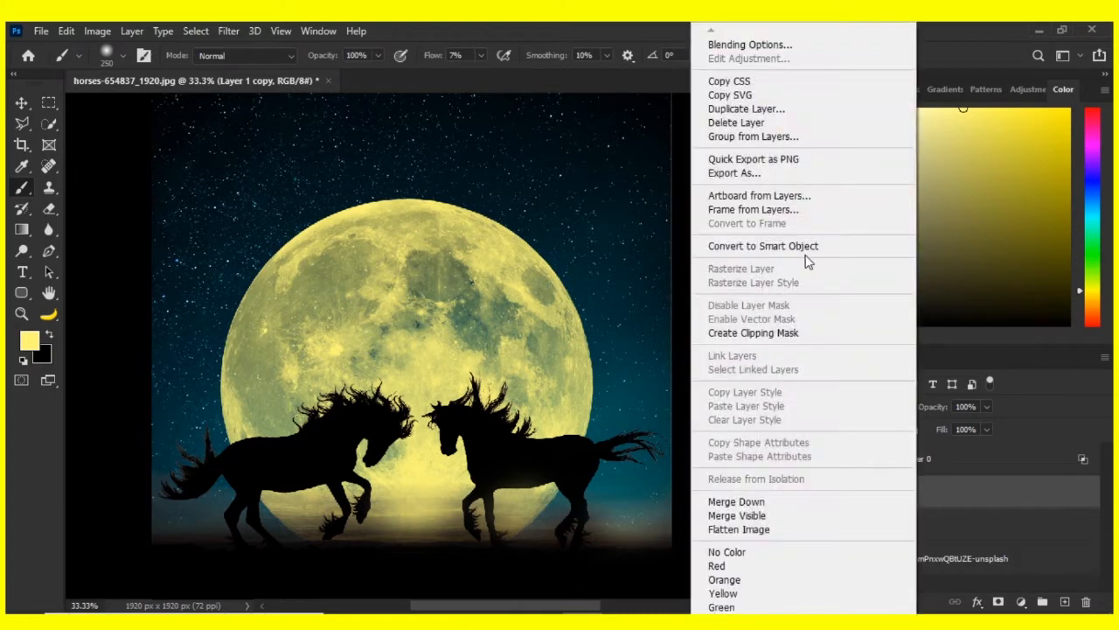
left_click(833, 248)
Apply a Gaussian Blur with a radius of 27.7 pixels to Layer 1 copy for a glow around the moon
left_click(228, 30)
mouse_move(285, 218)
left_click(462, 278)
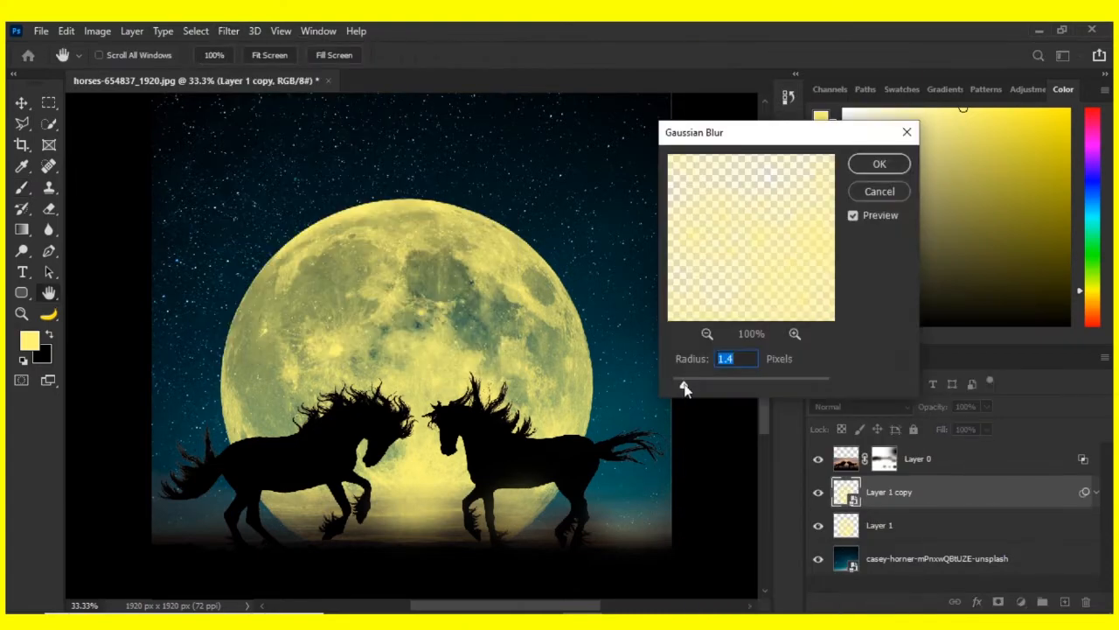
left_click_drag(682, 387, 746, 391)
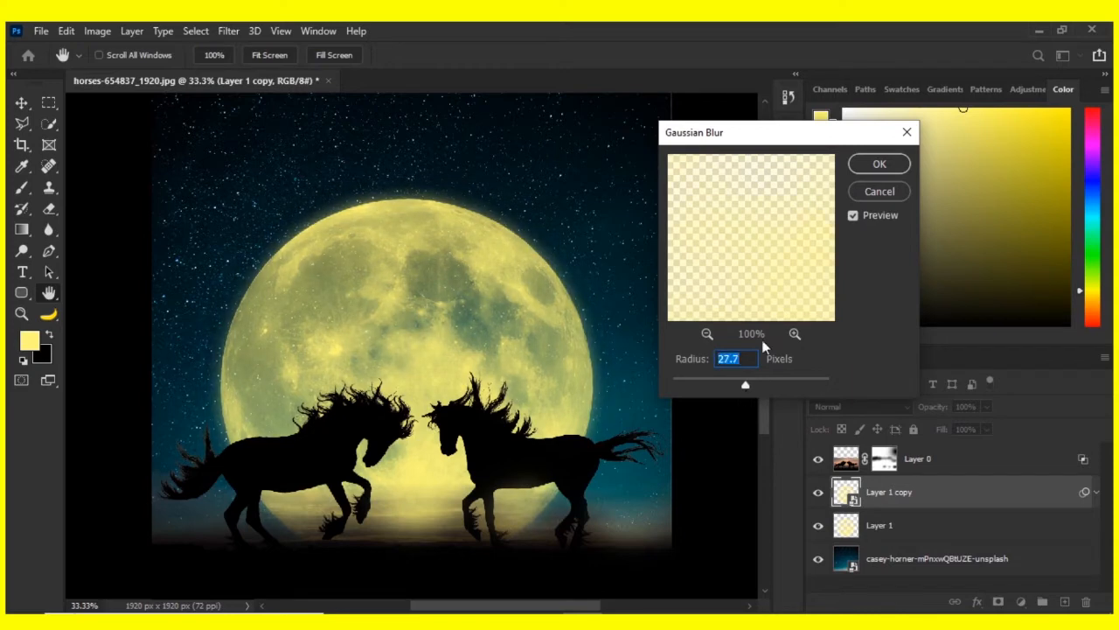
key("Return")
key("b")
Duplicate the blurred moon layer and set the new copy's Gaussian Blur radius to 44.3 pixels
key("ctrl+j")
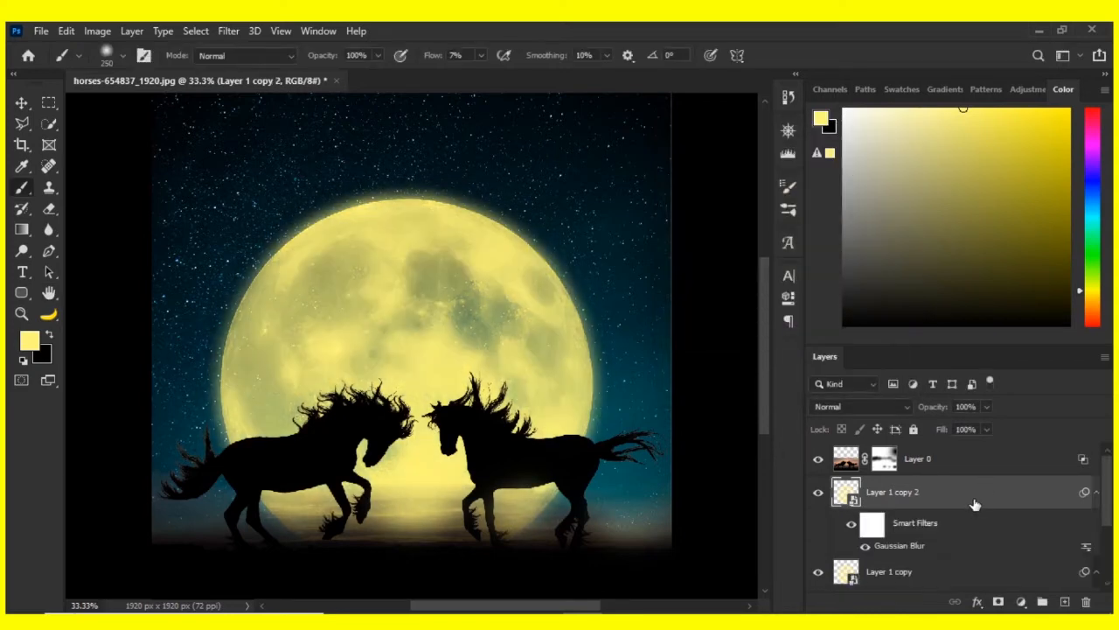
double_click(914, 544)
left_click_drag(756, 384, 758, 384)
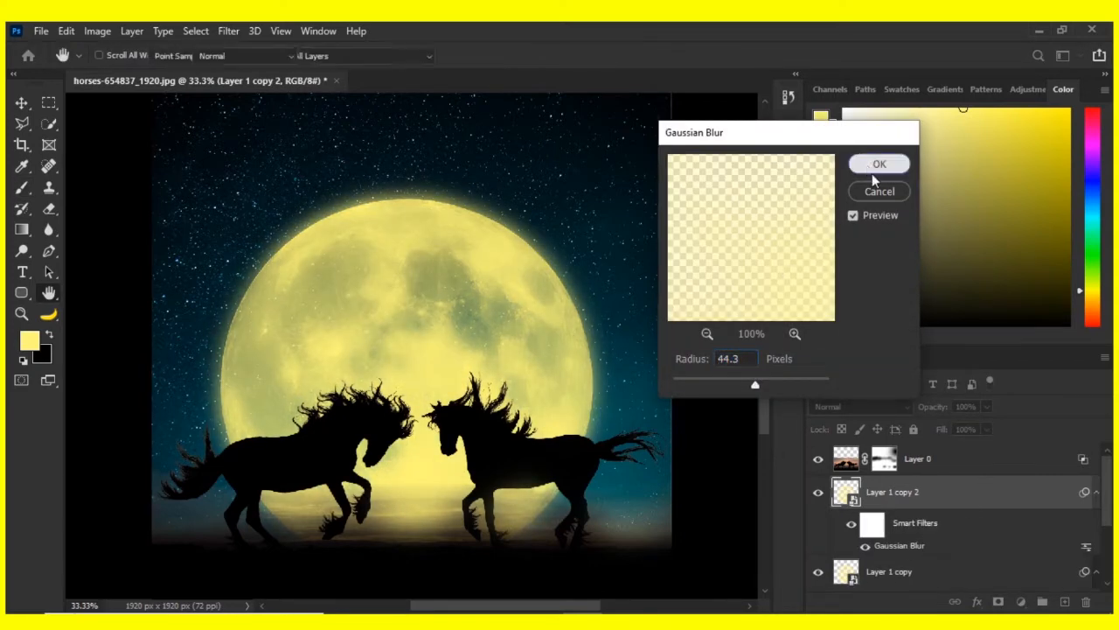
left_click(879, 163)
Duplicate the blurred moon layer twice more, giving each new copy a larger Gaussian Blur radius to widen the glow
key("ctrl+j")
double_click(899, 545)
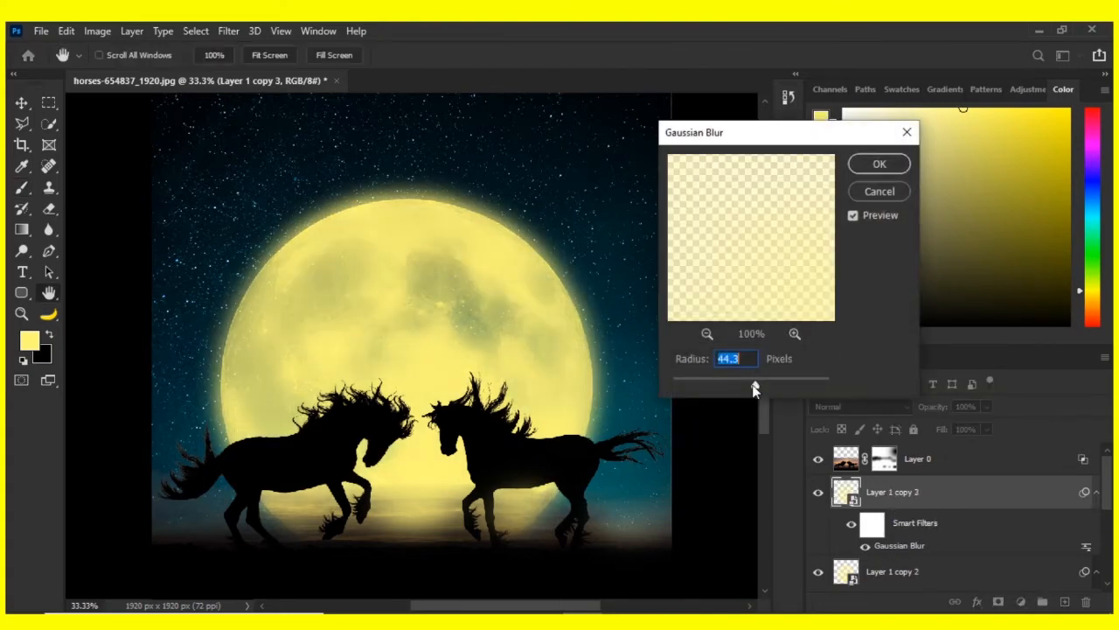
left_click_drag(775, 391, 804, 390)
left_click(868, 164)
key("ctrl+j")
double_click(899, 546)
left_click(879, 164)
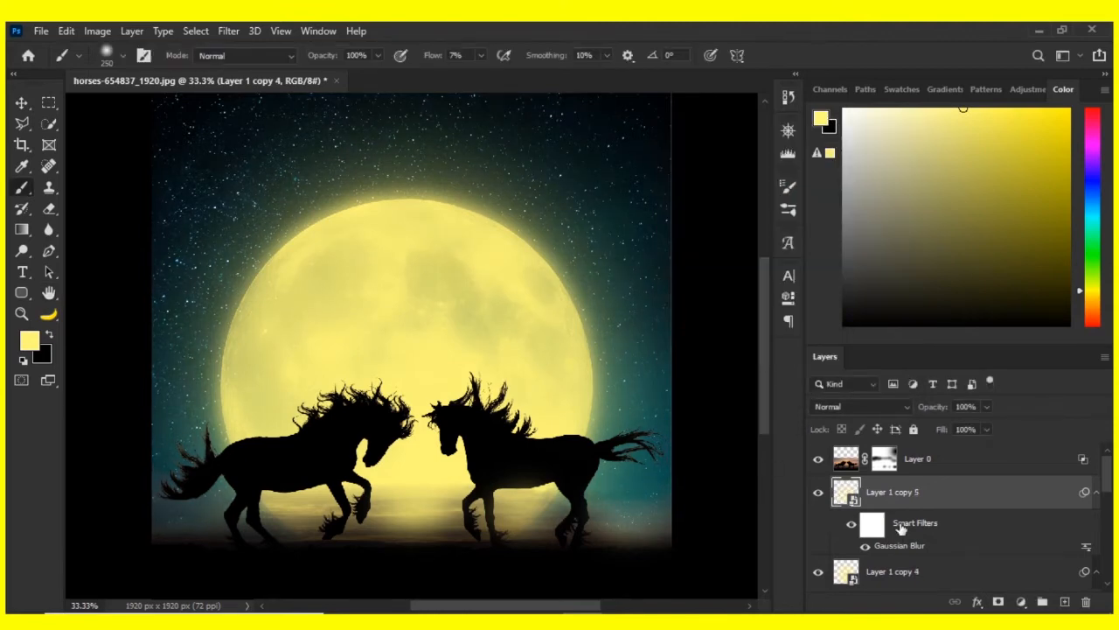
Add Layer 1 copy 5 as another moon duplicate and raise its Gaussian Blur radius for the widest glow
key("ctrl+j")
double_click(899, 546)
left_click_drag(805, 386, 814, 386)
left_click(883, 166)
key("b")
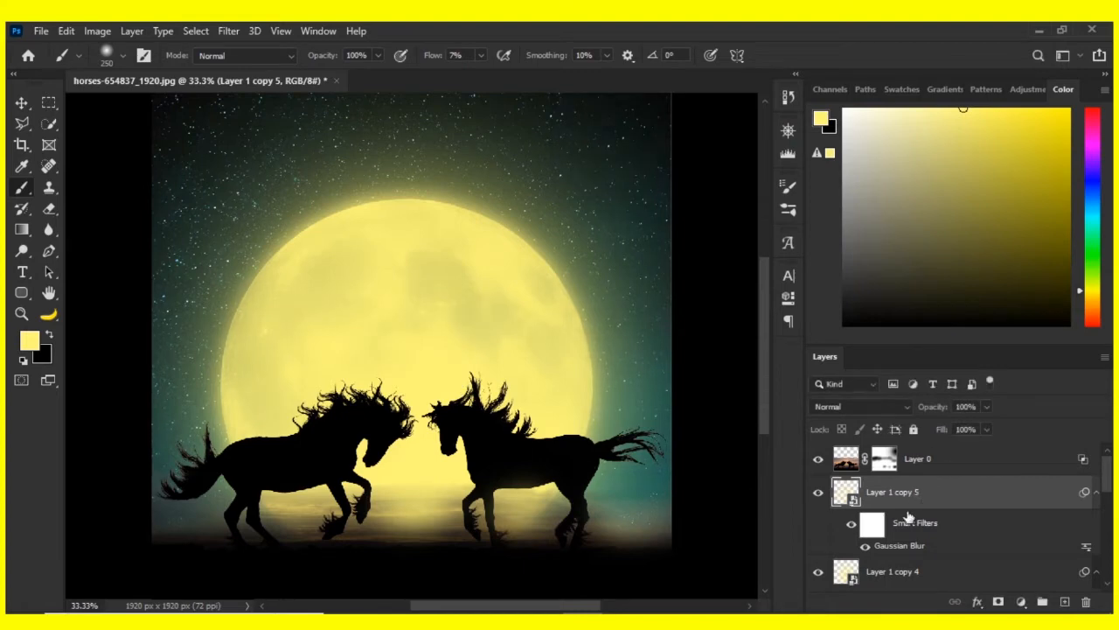
Move the sharp moon on Layer 1 above its blurred copies, directly beneath Layer 0, and compare the image with it hidden and shown
scroll(909, 512, "down", 2)
scroll(908, 517, "down", 4)
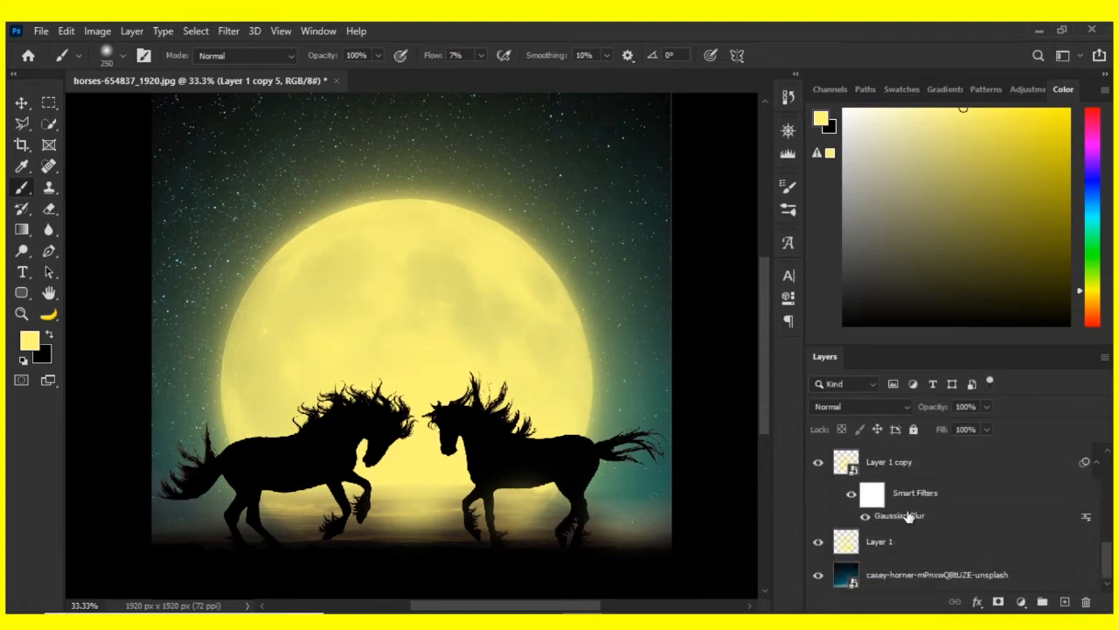
scroll(866, 557, "down", 1)
left_click_drag(898, 543, 908, 484)
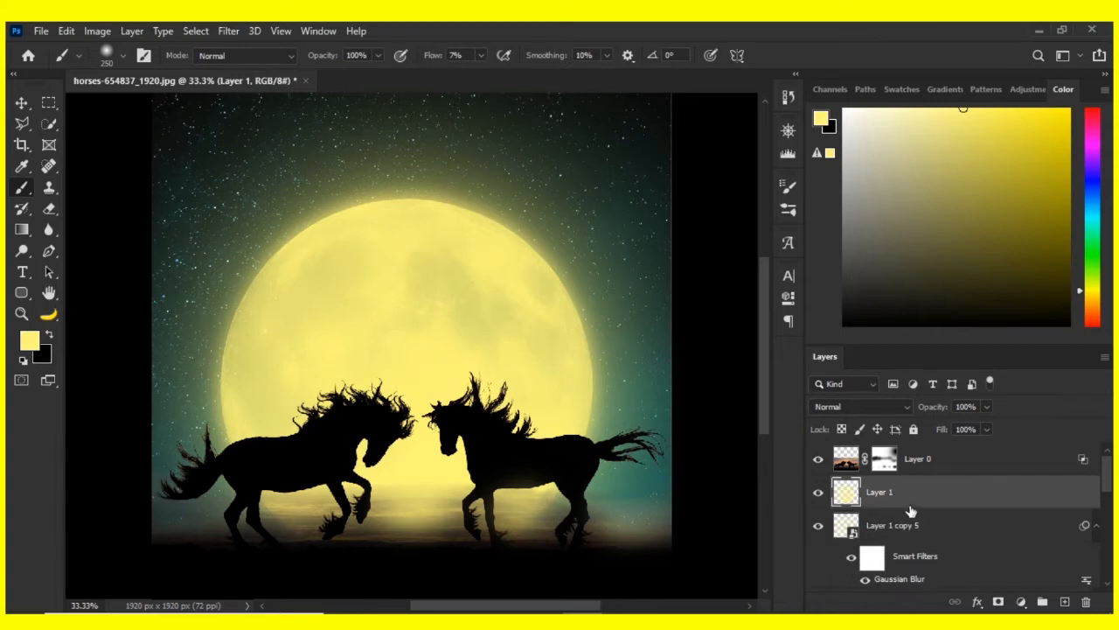
left_click(816, 495)
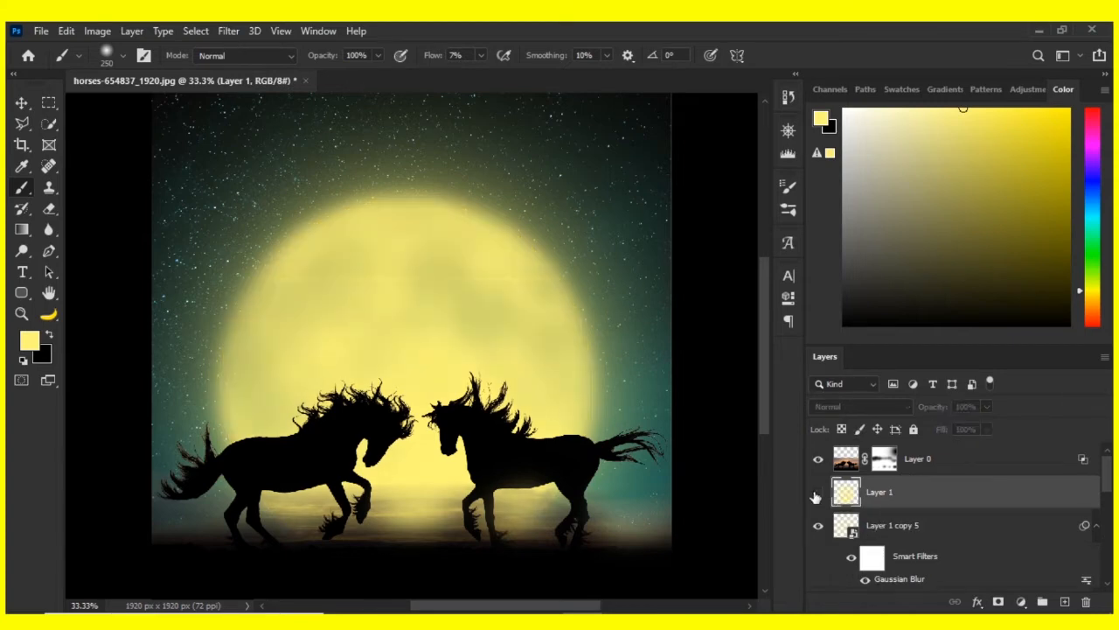
left_click(816, 495)
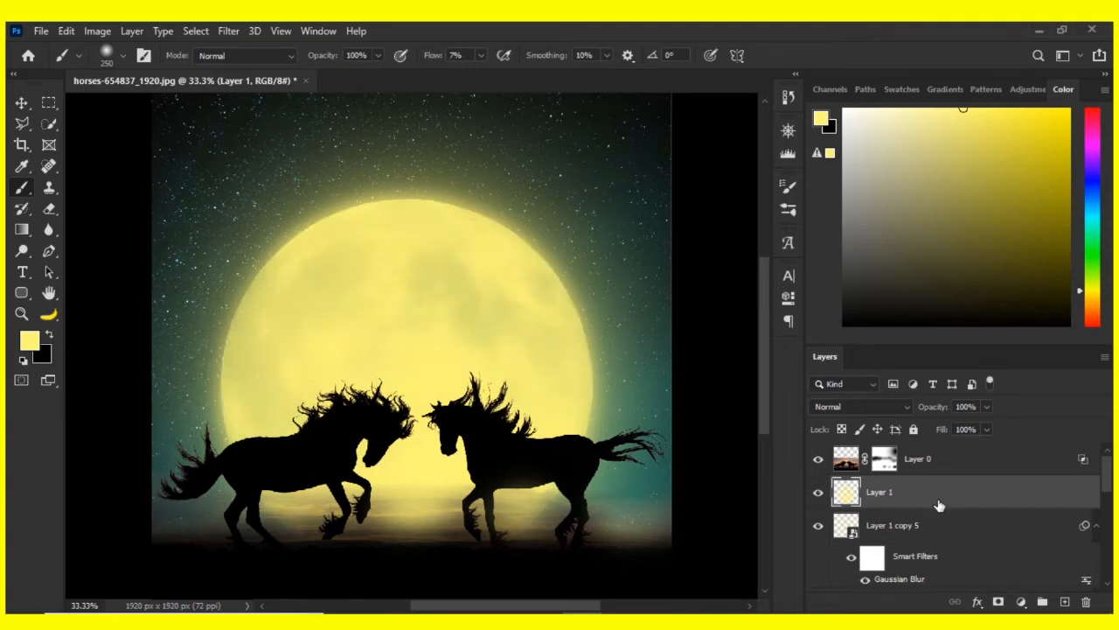
Select Layer 1 together with all its blurred copies, group them, and expand the group
scroll(939, 506, "down", 10)
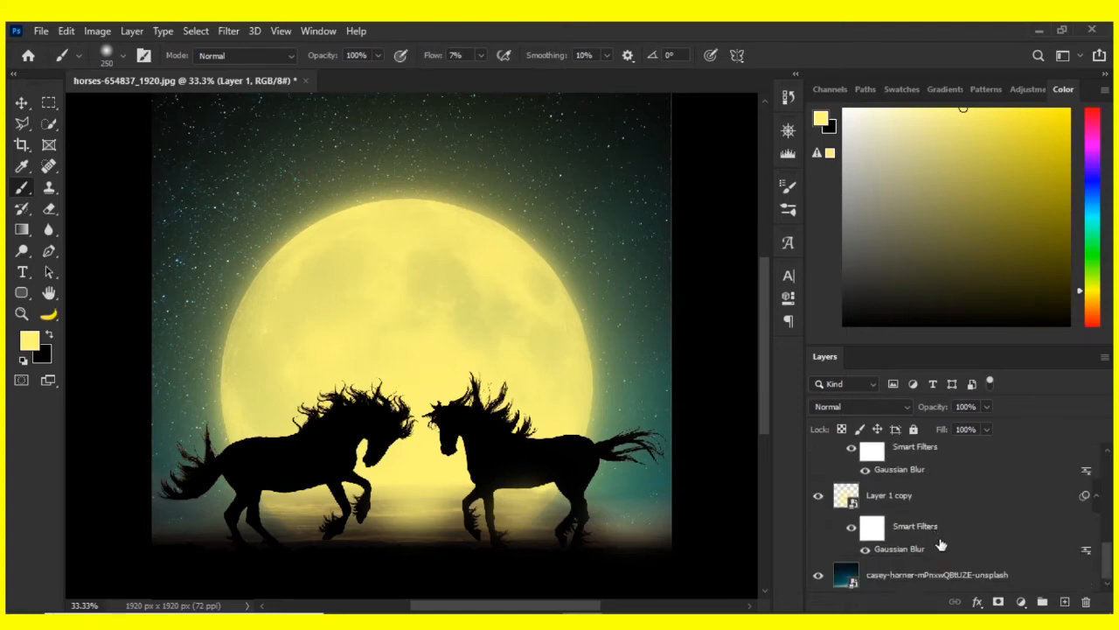
left_click(940, 536, "shift")
key("ctrl+j")
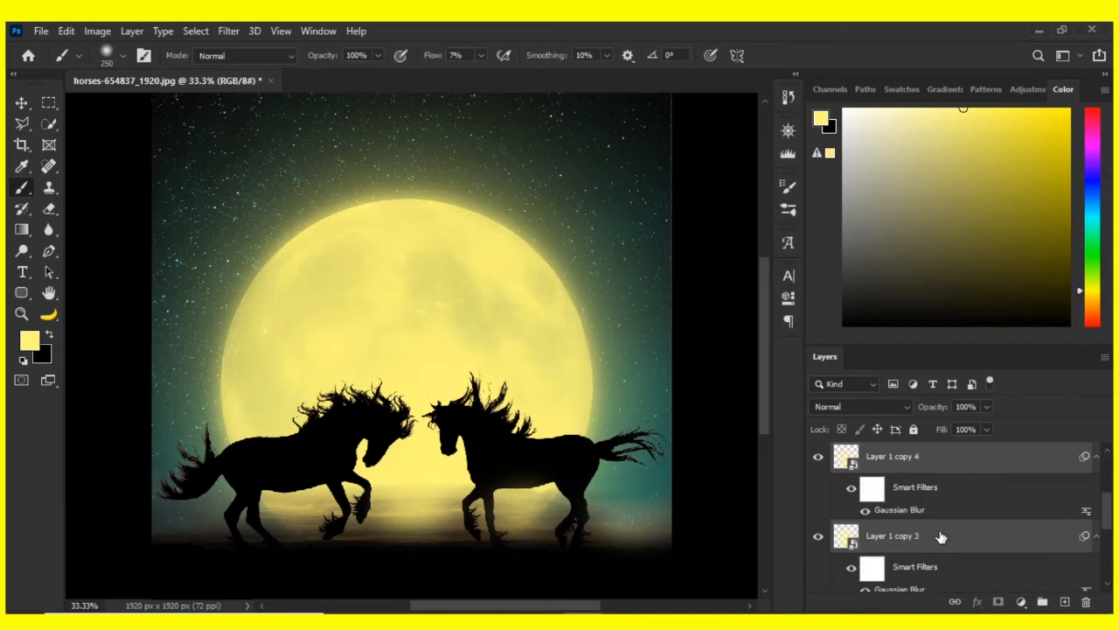
key("ctrl+g")
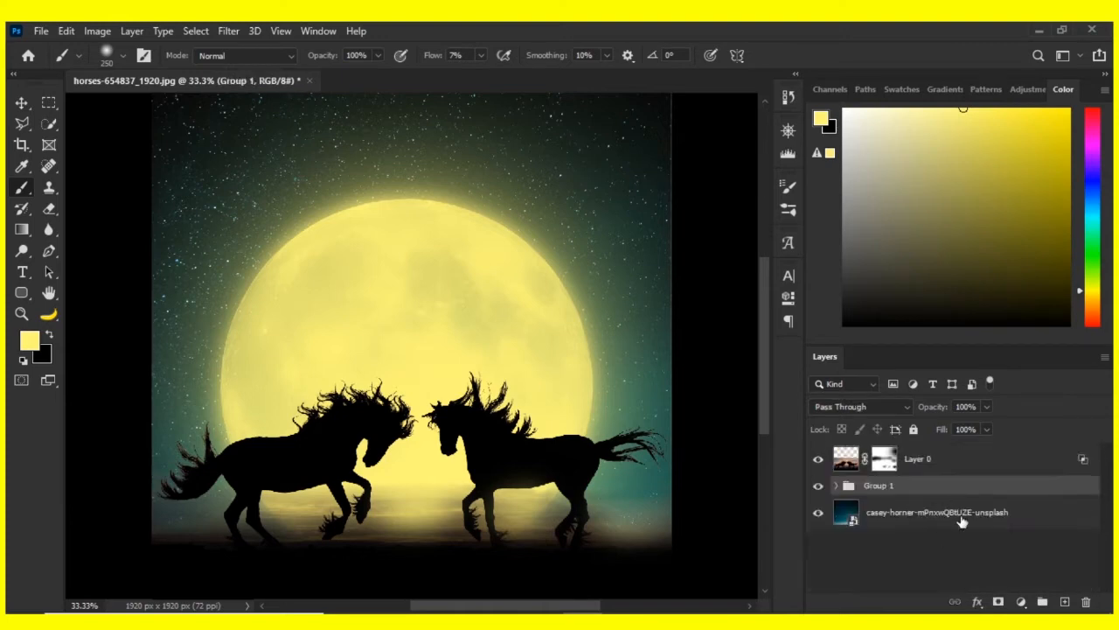
left_click(837, 486)
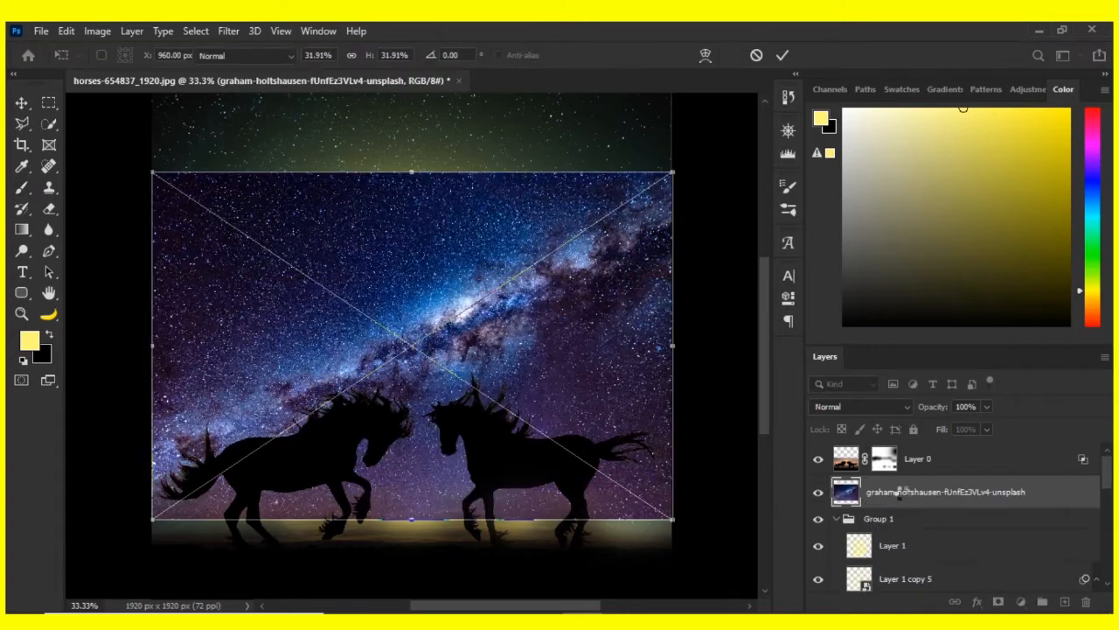
Place the Milky Way image above the moon group and convert it to a smart object
key("Return")
right_click(900, 495)
left_click(757, 191)
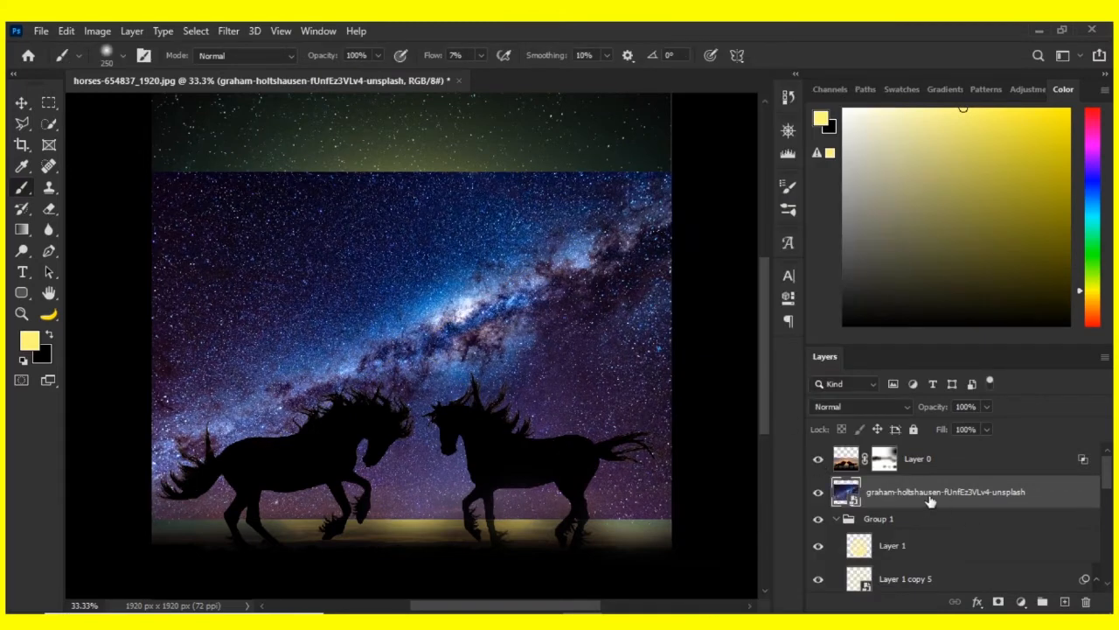
Rename the moon layers' group as moon and the bottom night-sky layer as background
double_click(880, 518)
type("moon")
key("Return")
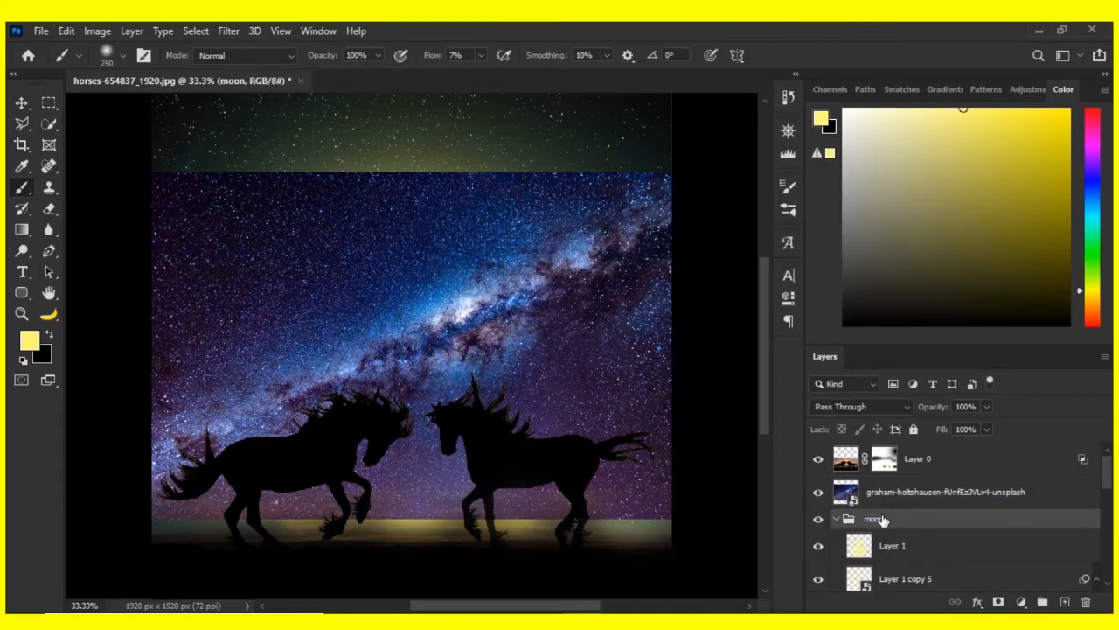
left_click(835, 521)
double_click(912, 535)
type("background")
key("Return")
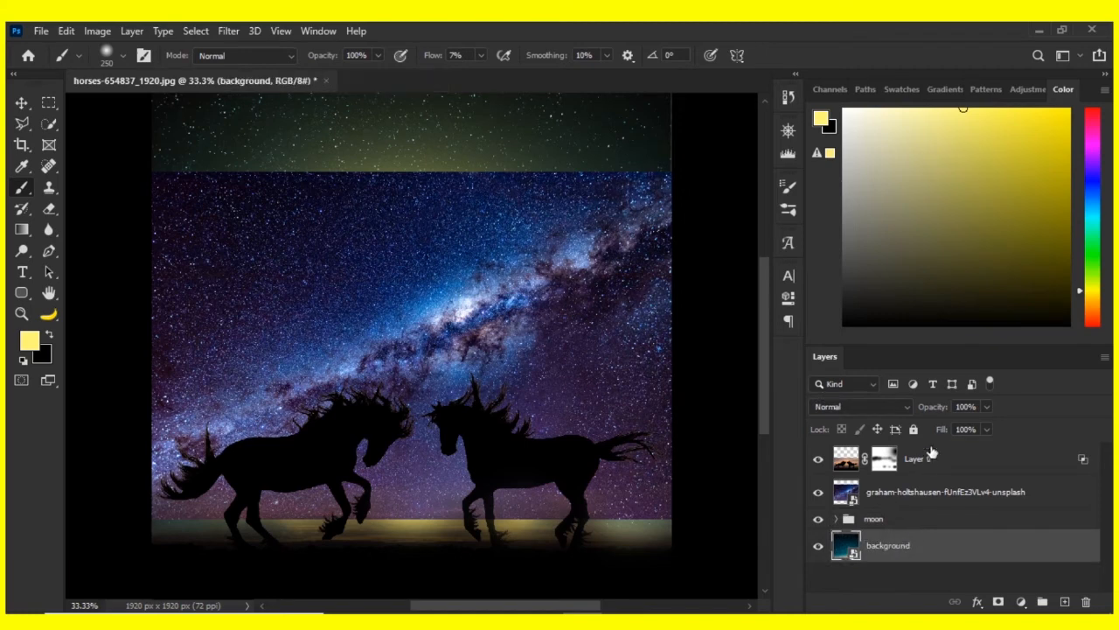
Rename Layer 0 as horses and the placed Milky Way layer as galaxy
double_click(918, 458)
type("horses")
double_click(992, 492)
key("BackSpace")
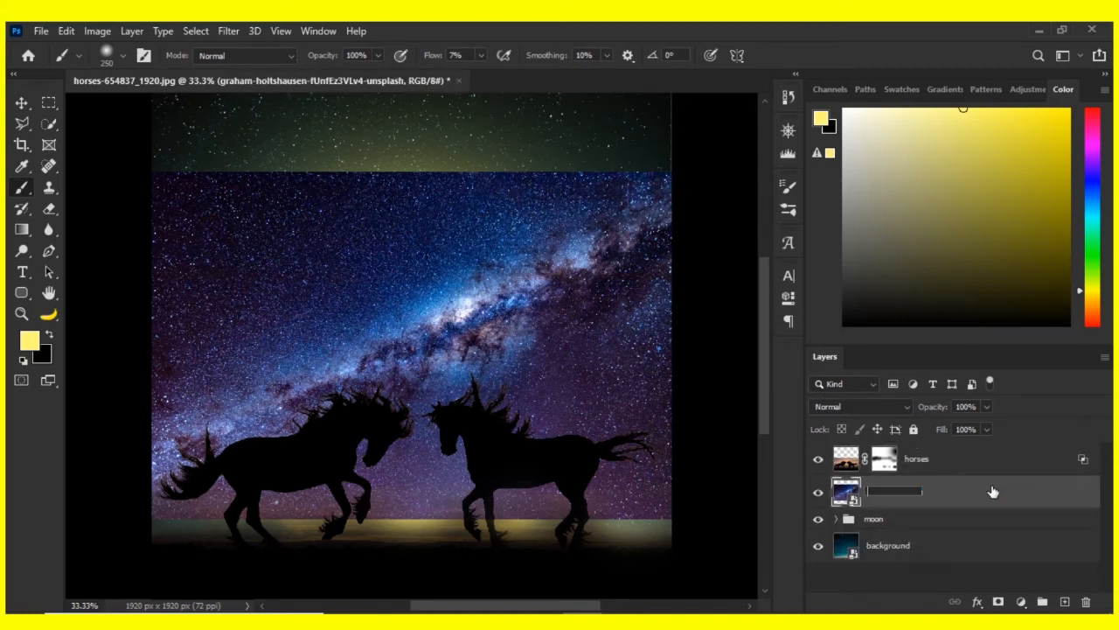
type("galaxy")
key("Return")
Move the galaxy layer beneath the moon group
key("ctrl+t")
key("Escape")
left_click_drag(937, 495, 932, 531)
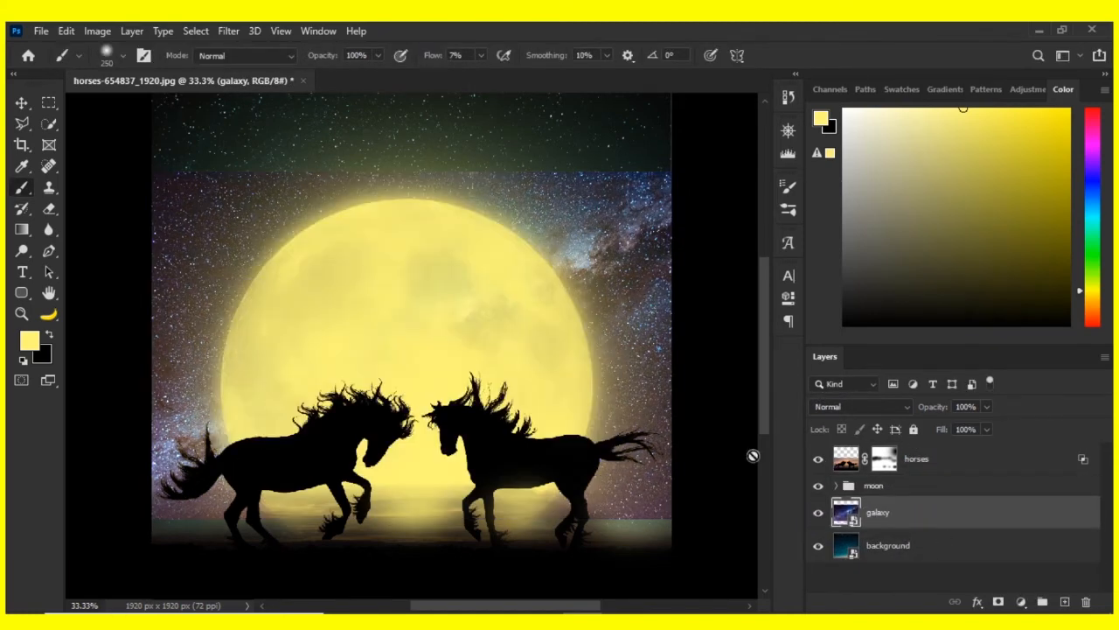
Scale the galaxy to about 68%, flip and slightly rotate it, and position it over the upper-left sky
key("ctrl+t")
left_click_drag(672, 175, 507, 285)
left_click_drag(301, 382, 227, 178)
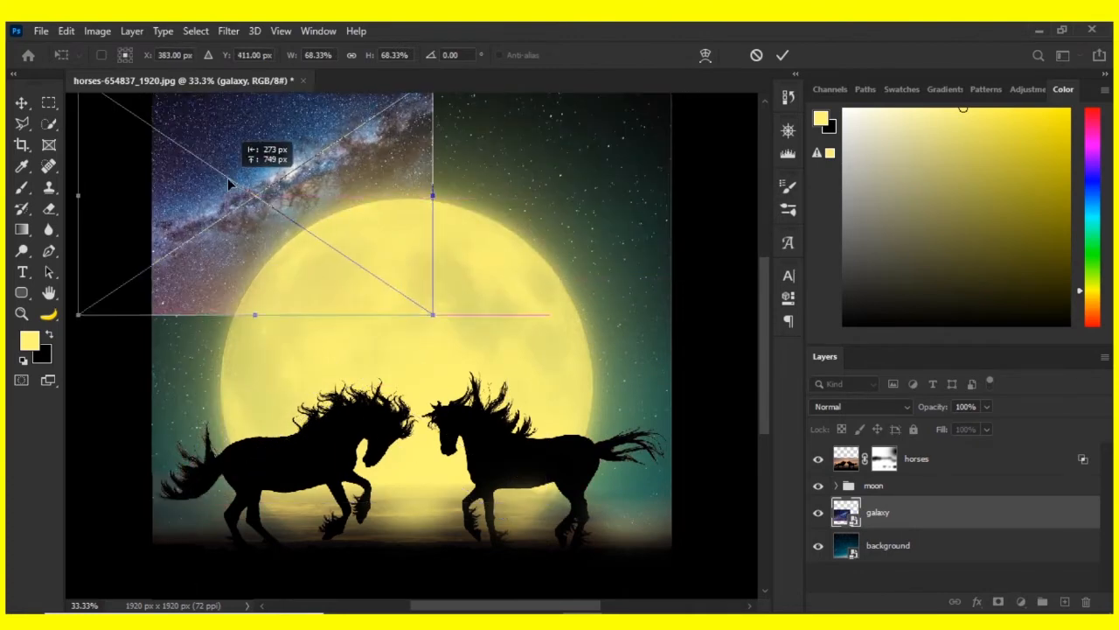
right_click(264, 177)
left_click(321, 432)
mouse_move(335, 254)
left_mouse_down()
mouse_move(346, 217)
mouse_move(314, 207)
mouse_move(412, 293)
mouse_move(356, 248)
left_mouse_up()
key("ctrl+minus")
left_click_drag(437, 335, 489, 337)
key("Return")
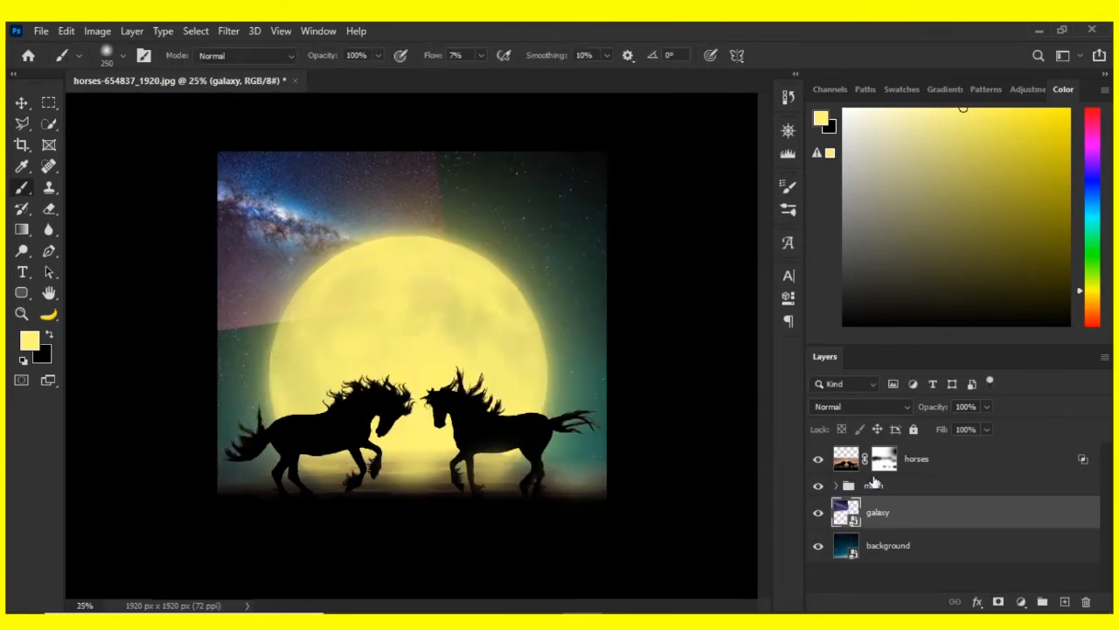
Add a mask to the galaxy layer and paint its hard edges away with a 700 px soft black brush
left_click(998, 601)
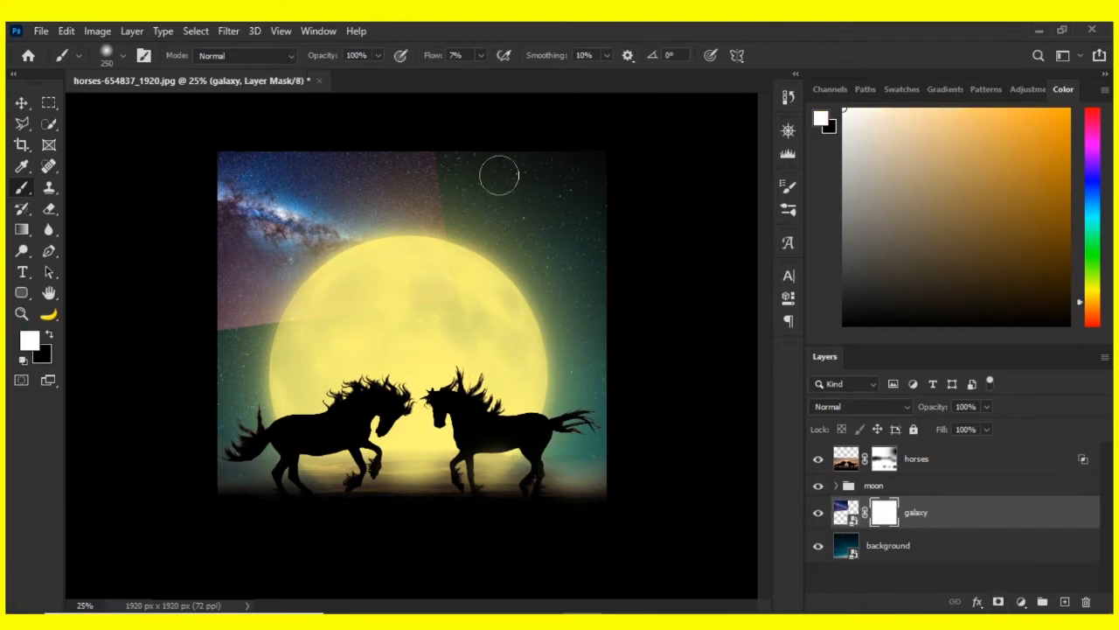
left_click(50, 334)
left_click_drag(470, 202, 438, 155)
mouse_move(350, 334)
left_mouse_down()
mouse_move(287, 362)
mouse_move(267, 348)
left_mouse_up()
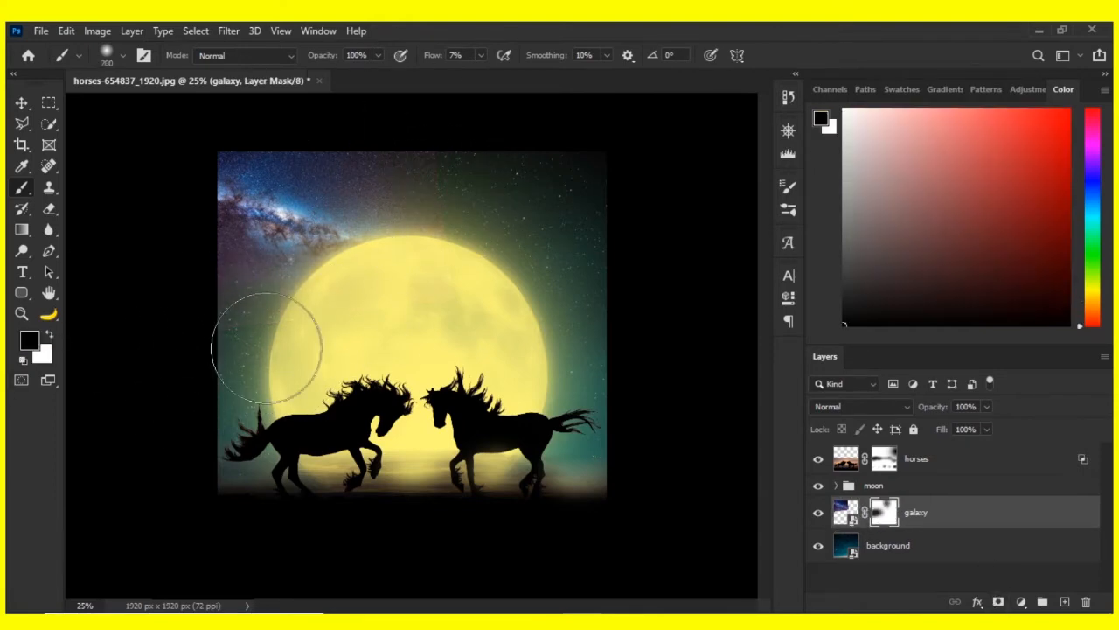
Add a Hue/Saturation adjustment with Colorize enabled above the galaxy and clip it to that layer
left_click(1021, 601)
left_click(1044, 443)
left_click(675, 470)
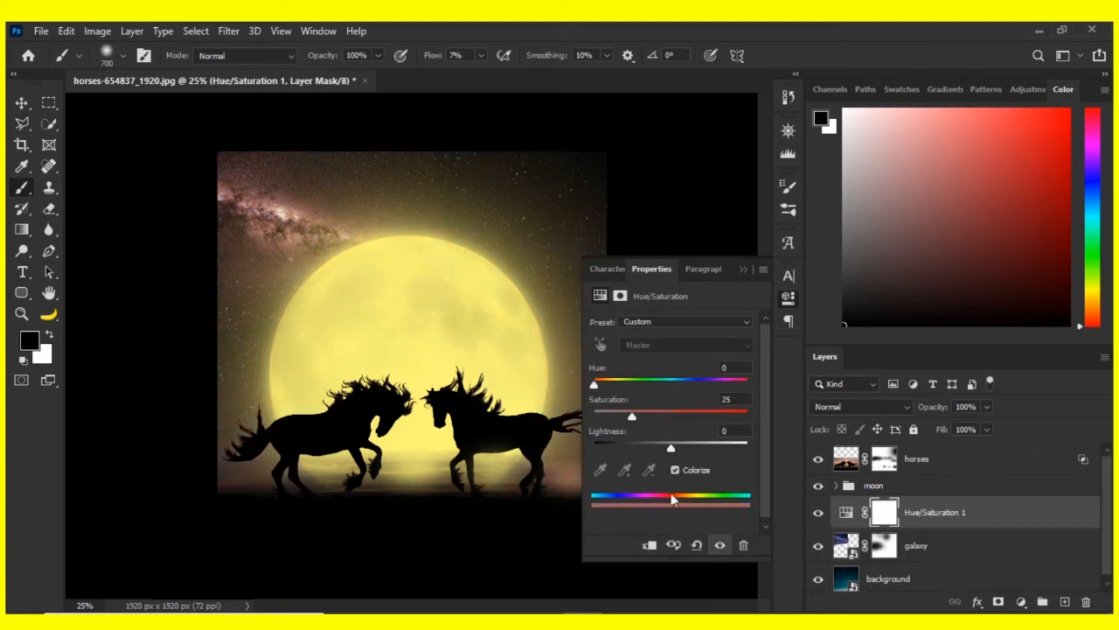
left_click(649, 545)
Tint the galaxy teal to match the sky by adjusting hue and saturation, set lightness to +3, and select the galaxy mask
left_click_drag(596, 385, 662, 399)
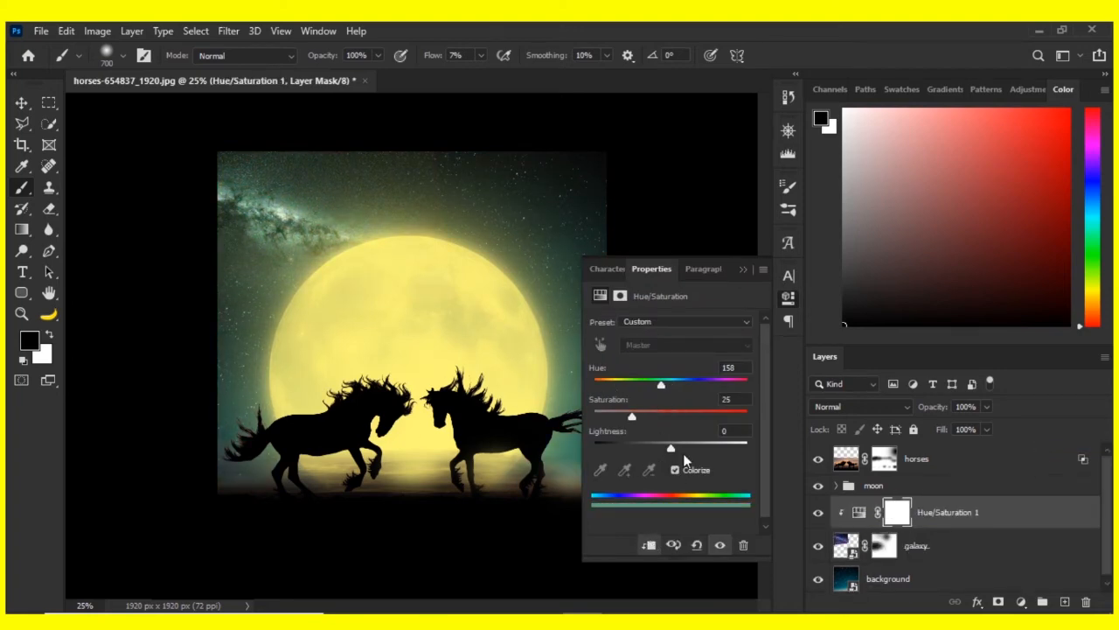
left_click_drag(683, 453, 685, 453)
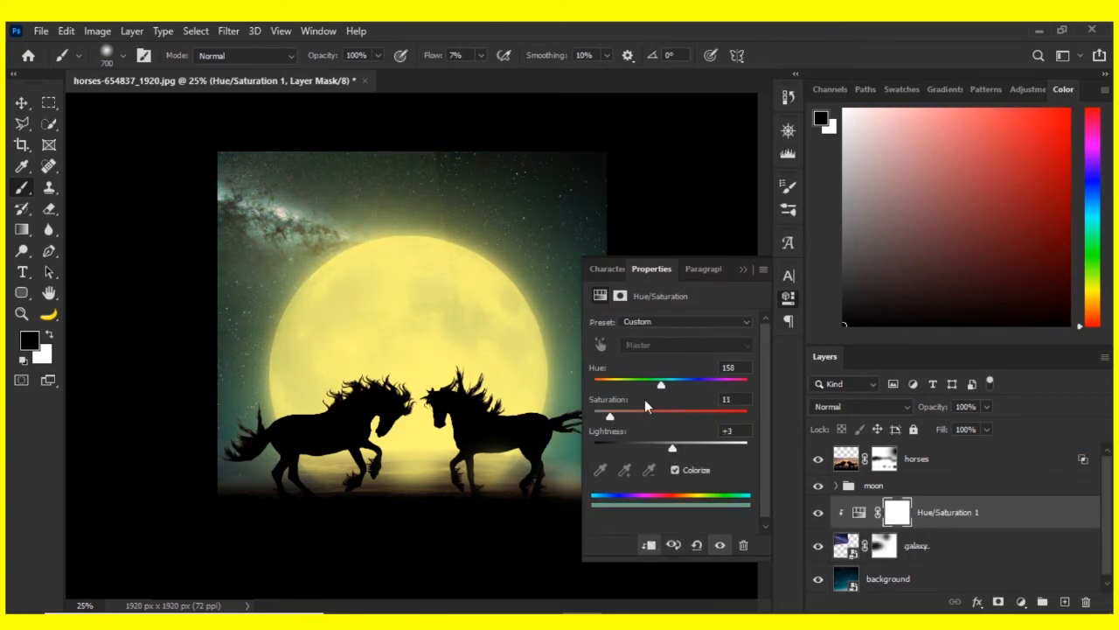
mouse_move(661, 385)
left_mouse_down()
mouse_move(679, 387)
mouse_move(665, 385)
left_mouse_up()
left_click_drag(610, 416, 631, 415)
left_click(884, 544)
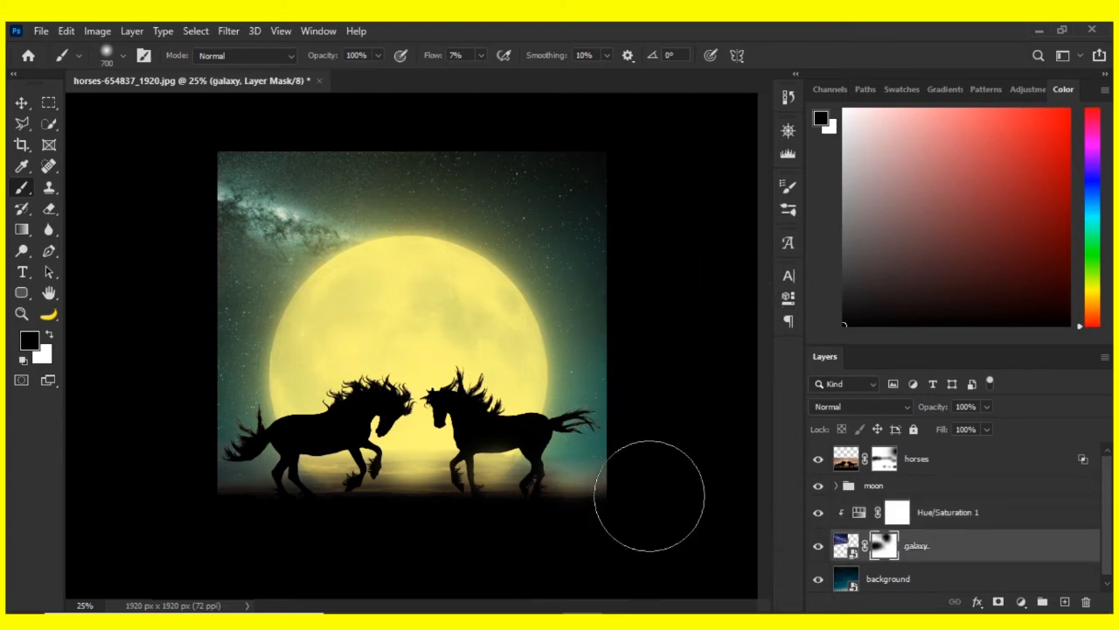
Create an empty layer named grasses above the horses and display the brush preset folders
type("oran")
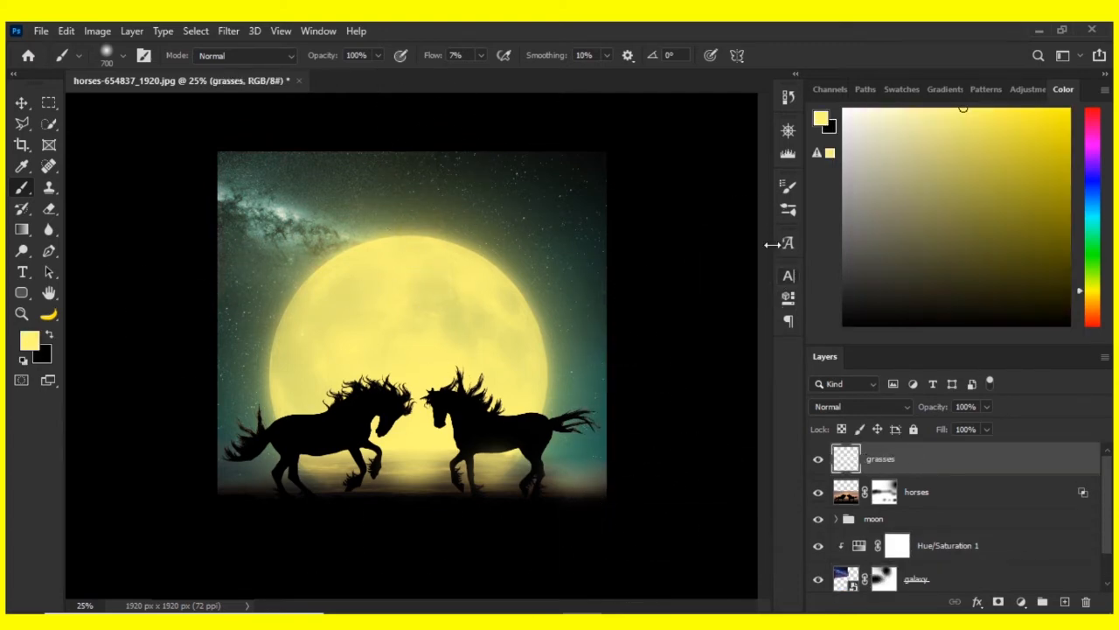
left_click(788, 210)
left_click(763, 181)
left_click(763, 172)
scroll(495, 365, "up", 6)
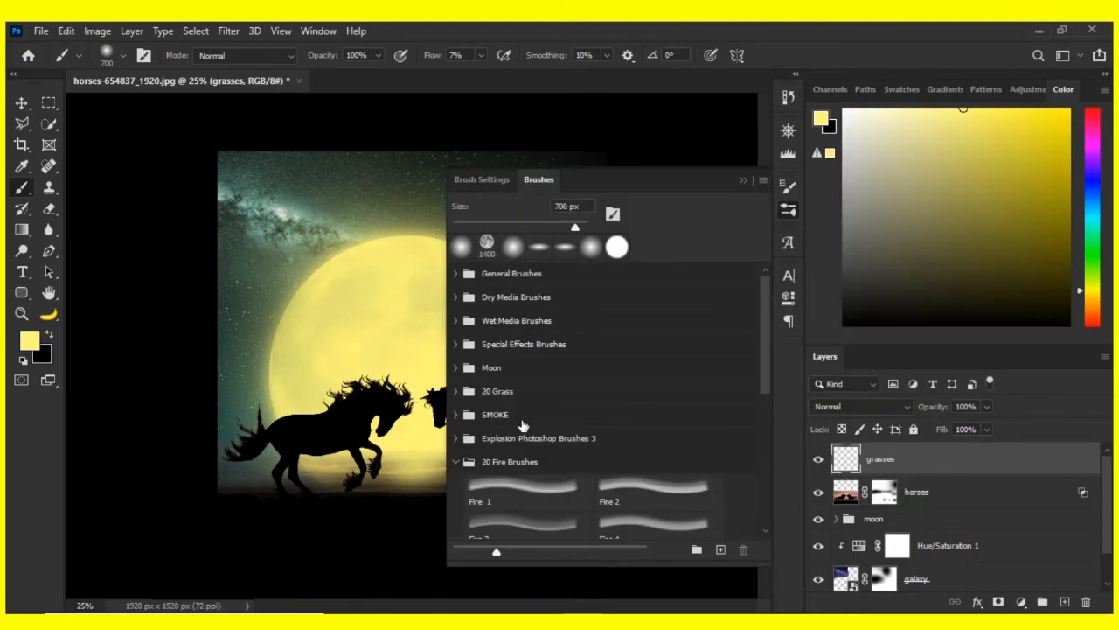
Try brushes from the 20 Grass set and choose Grass 8
left_click(456, 391)
left_click(523, 457)
left_click(657, 456)
left_click(658, 524)
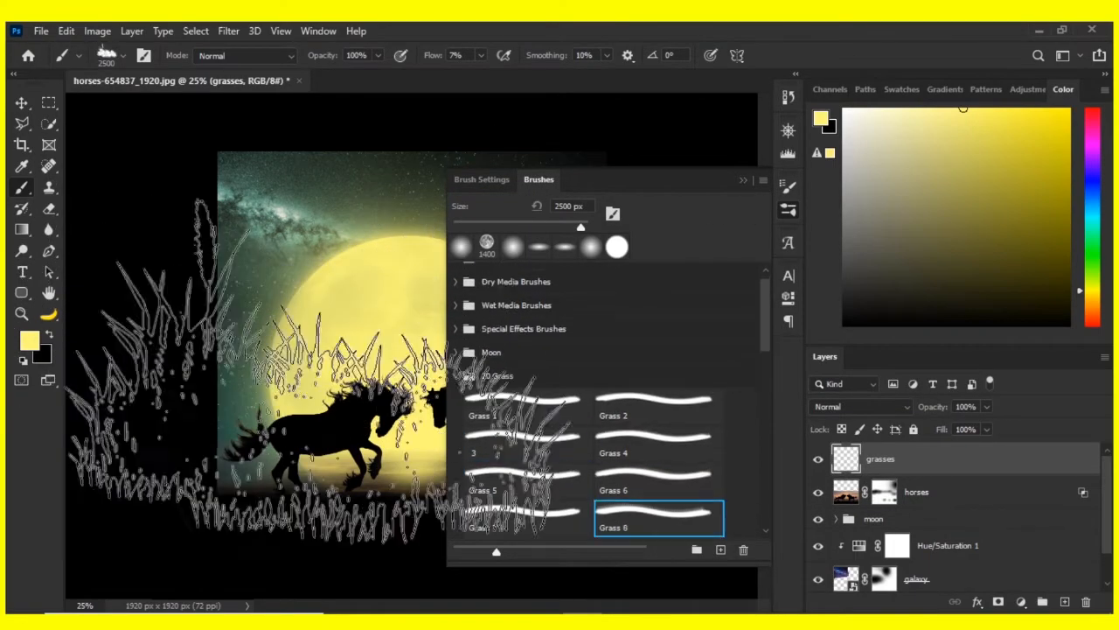
Set the foreground colour to black and reduce the grass brush to 500 px
left_click(743, 179)
key("bracketleft")
key("bracketleft")
key("bracketleft")
key("bracketleft")
key("bracketleft")
key("bracketleft")
left_click(844, 325)
key("bracketleft")
key("bracketleft")
key("bracketleft")
key("bracketleft")
key("bracketleft")
key("bracketleft")
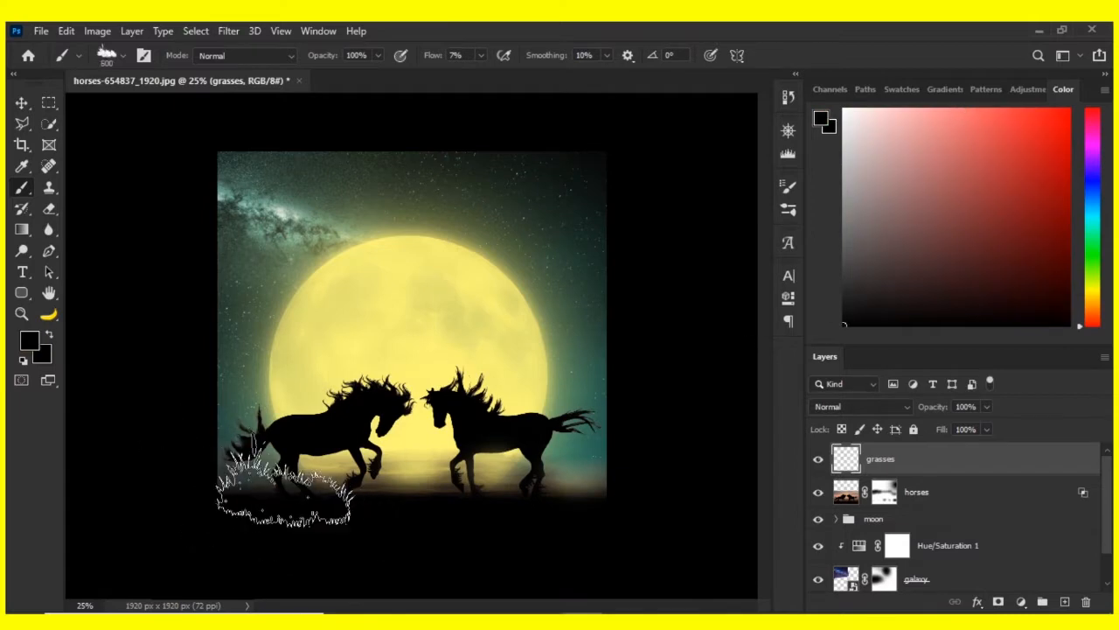
Paint grass on the ground at the left edge with a 9° tip angle, 96% flow and a 300 px brush
key("bracketleft")
left_click(122, 58)
left_click(81, 108)
left_click(246, 487)
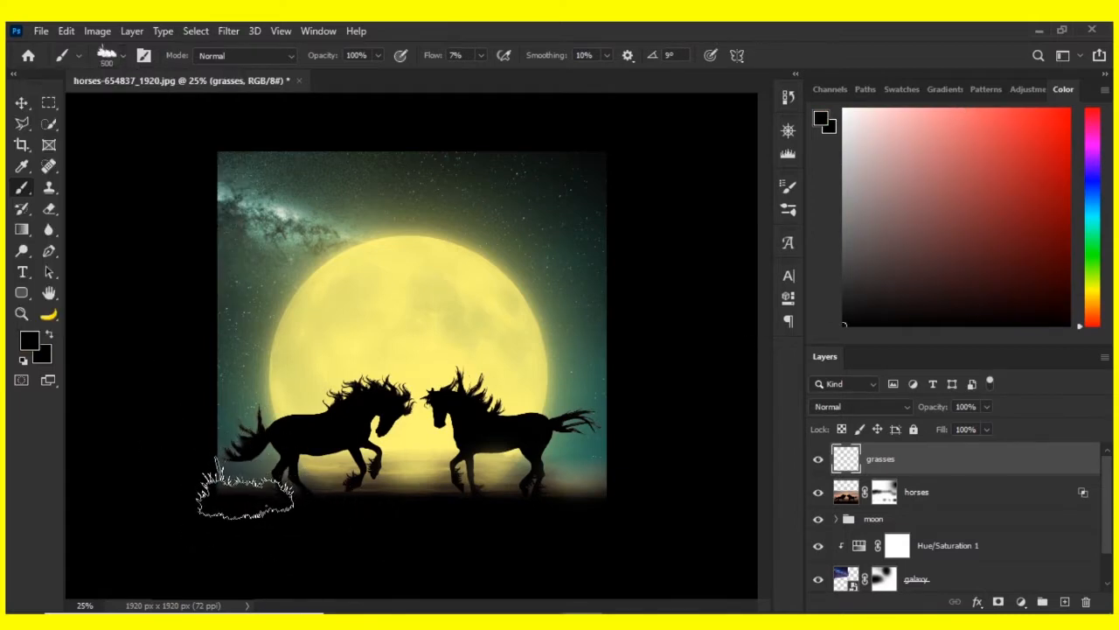
key("shift+9")
key("shift+6")
key("bracketleft")
key("bracketleft")
key("bracketleft")
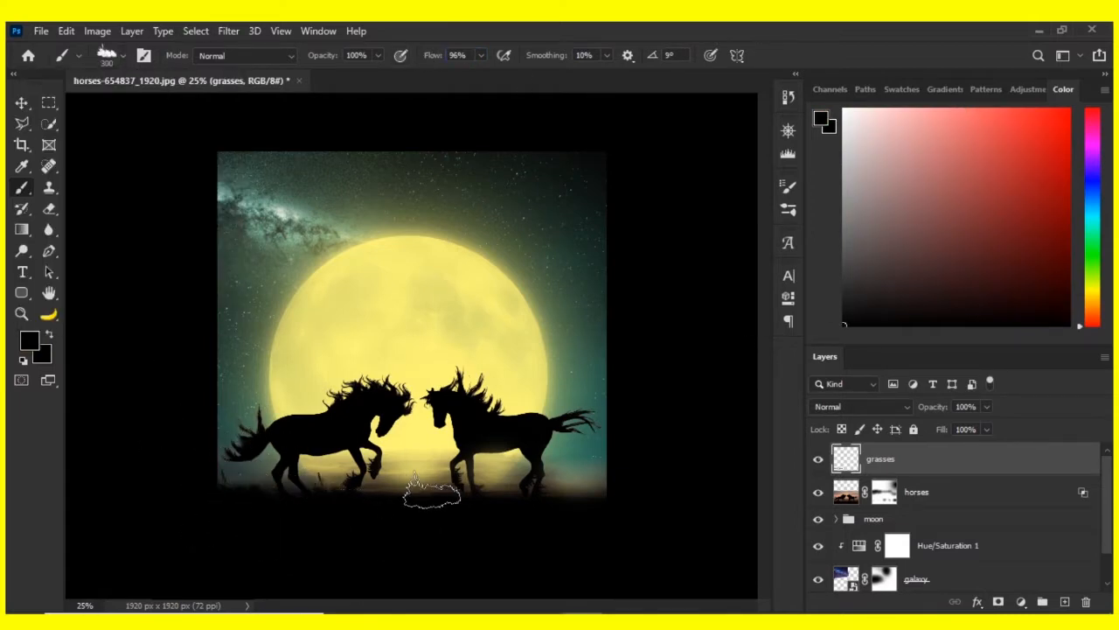
Flip the grass brush tip horizontally in its tip shape settings
left_click(123, 55)
left_click(123, 55)
left_click(787, 209)
left_click(483, 180)
left_click(571, 338)
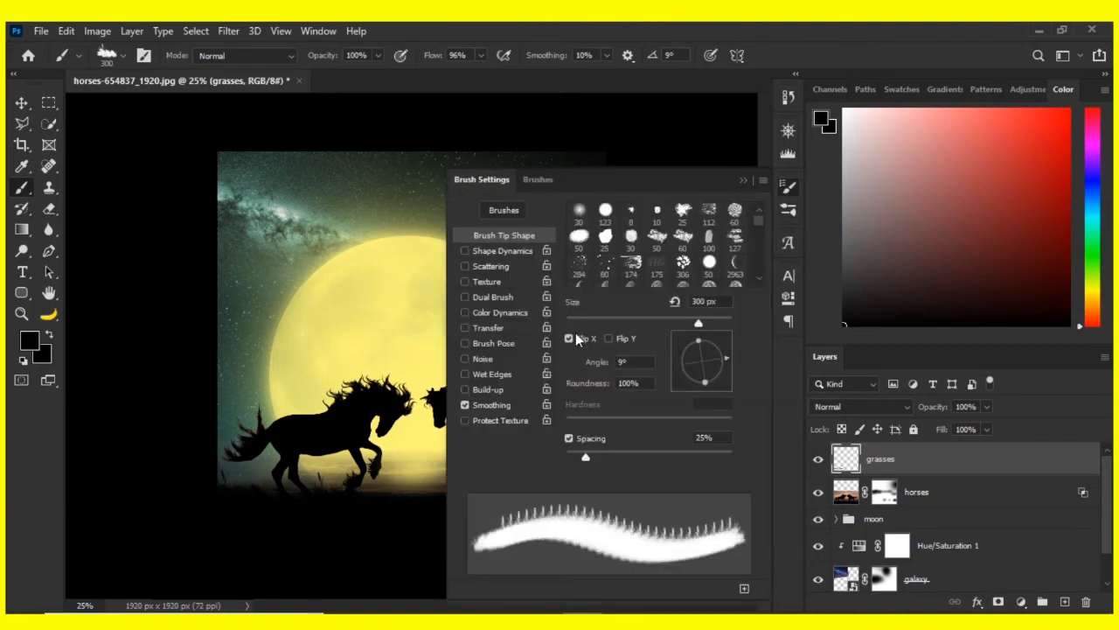
left_click(743, 181)
Rotate the brush tip to -4° and stamp grass along the ground beneath the horses up to the right edge
left_click(78, 56)
left_click(123, 56)
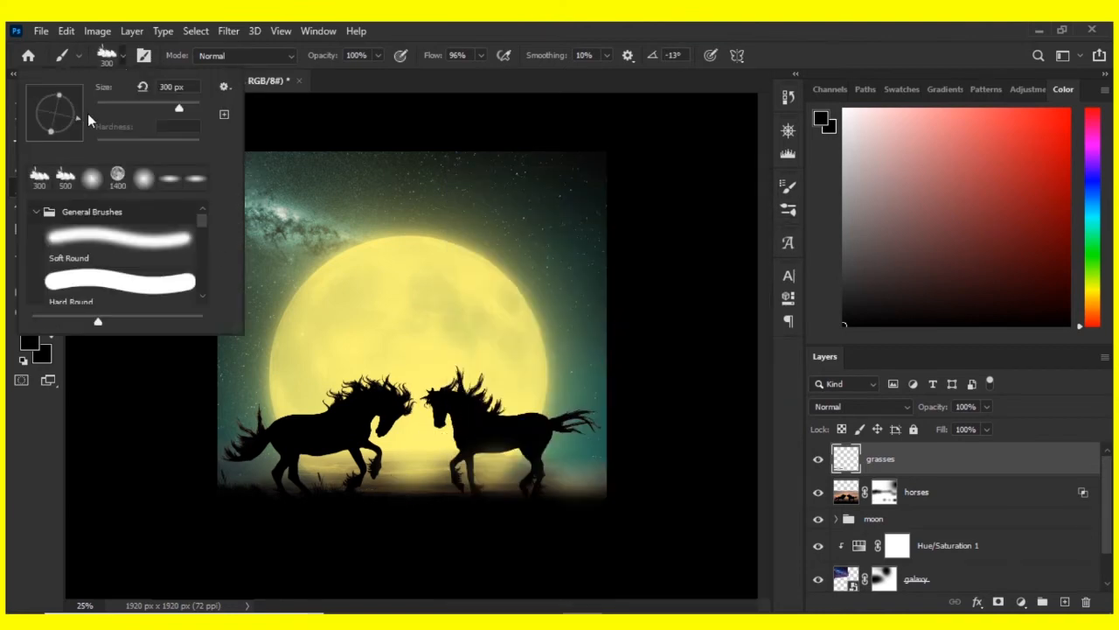
left_click_drag(88, 114, 88, 115)
left_click(78, 56)
left_click(124, 57)
left_click(124, 57)
left_click(371, 497)
left_click(442, 491)
left_click(565, 497)
left_click(609, 484)
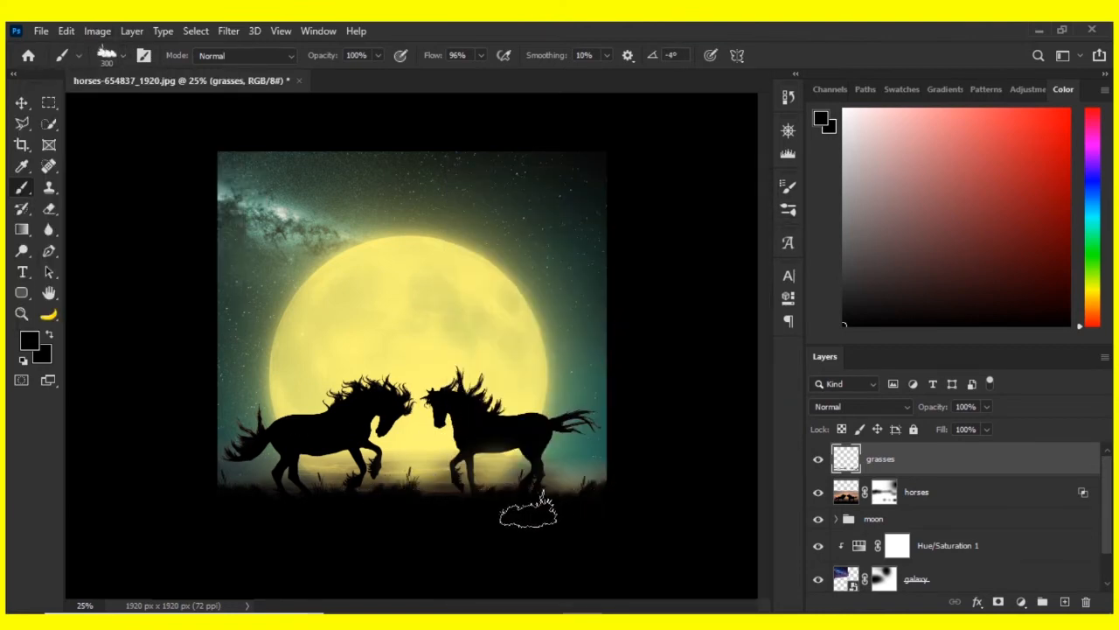
Choose another brush from the grass set, reduce it to 400 px and paint more blades along the whole ground line
left_click(787, 211)
left_click(658, 445)
left_click(788, 211)
key("bracketleft")
key("bracketleft")
key("bracketleft")
key("bracketleft")
key("bracketleft")
key("bracketleft")
key("bracketleft")
key("bracketleft")
key("bracketleft")
key("bracketleft")
key("bracketleft")
key("bracketleft")
key("bracketleft")
key("bracketleft")
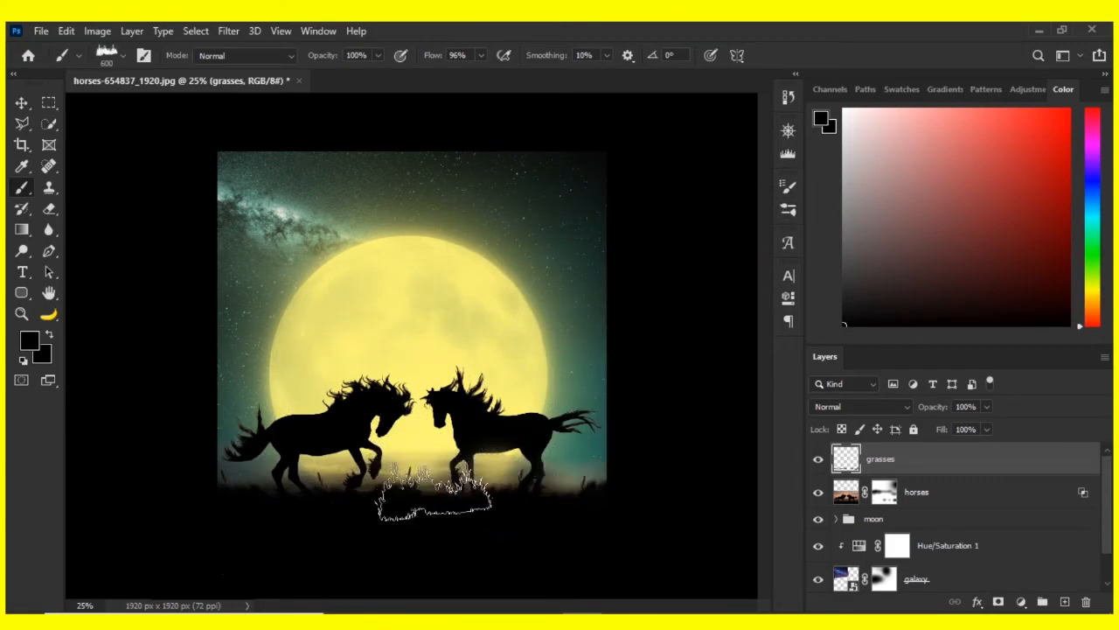
key("bracketleft")
key("bracketleft")
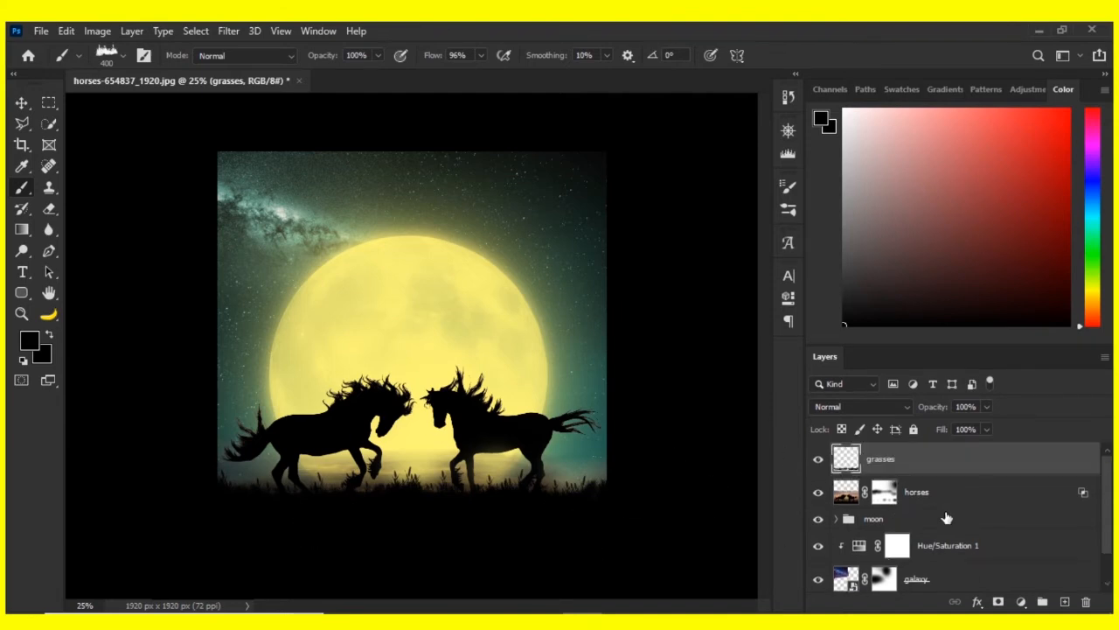
Add an empty layer between the moon group and the horses, and choose a brush from the SMOKE set
left_click(946, 518)
left_click(1064, 601)
left_click(788, 210)
left_click(455, 375)
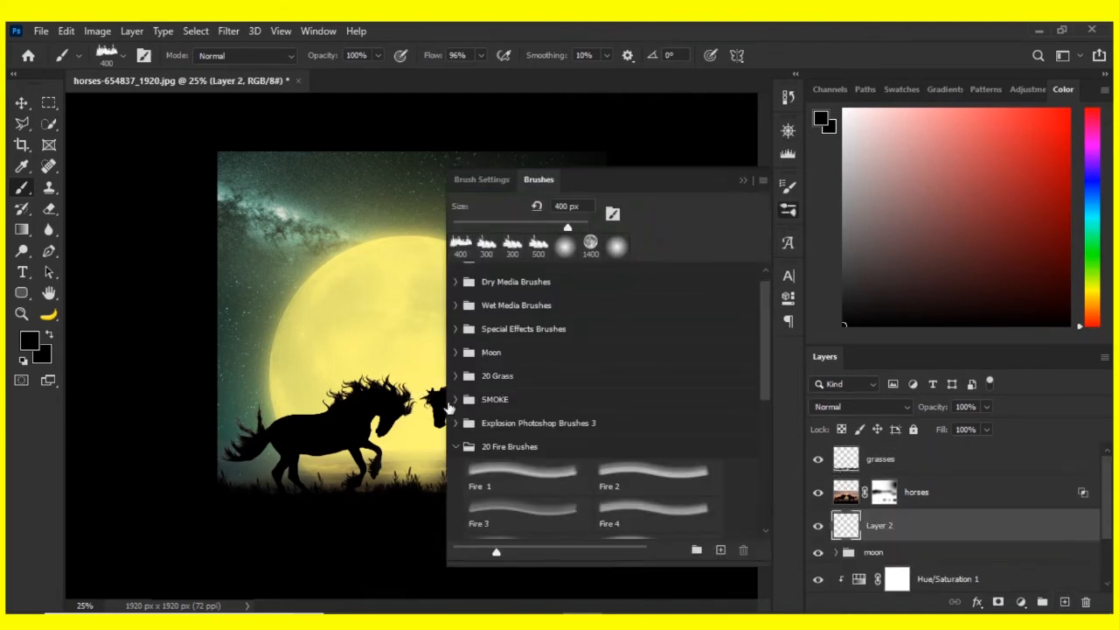
left_click(455, 400)
left_click(530, 467)
left_click(659, 467)
scroll(569, 500, "down", 1)
left_click(743, 181)
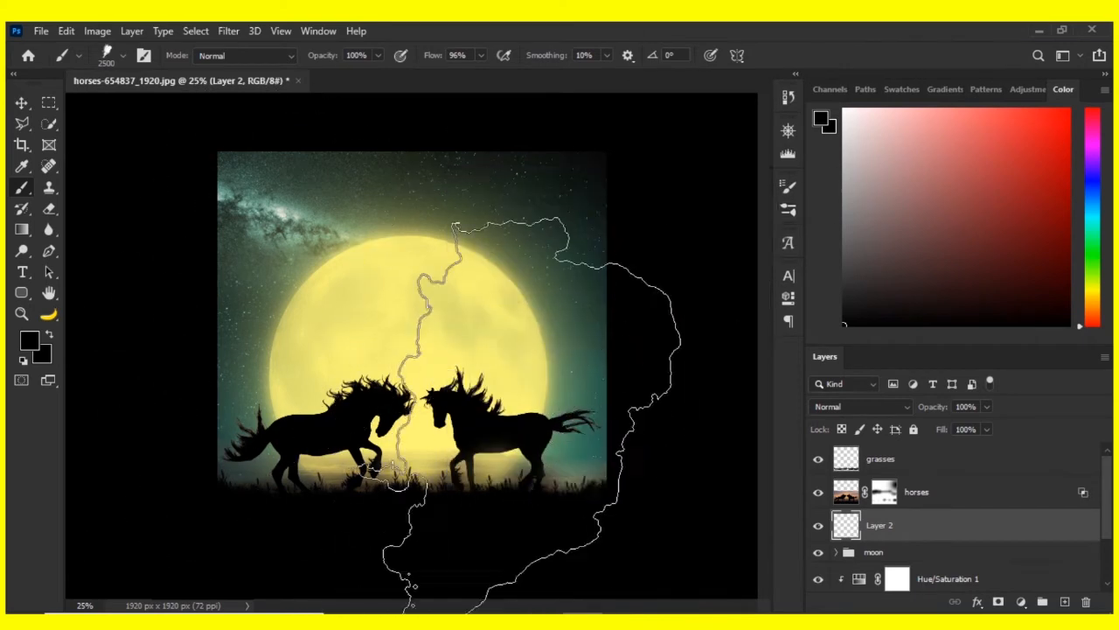
Paint black smoke along the ground behind the horses at 2068 px, rotating the brush tip to -72°
key("ctrl+minus")
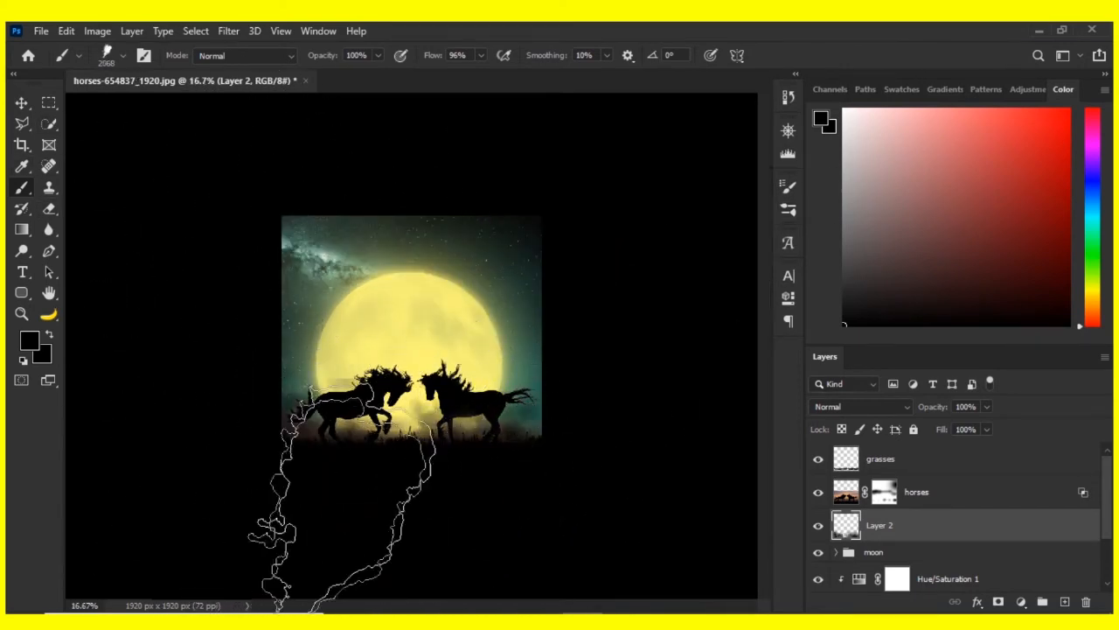
left_click(124, 55)
left_click_drag(74, 114, 62, 132)
left_click(285, 517)
left_click(564, 478)
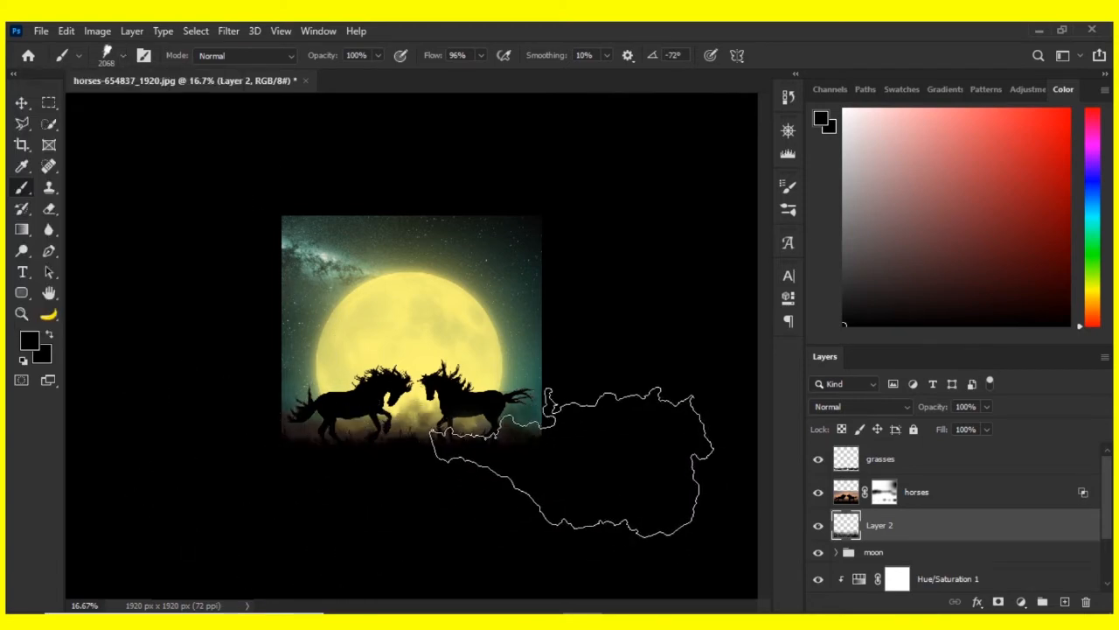
left_click(571, 462)
left_click(255, 476)
left_click(370, 503)
left_click(469, 476)
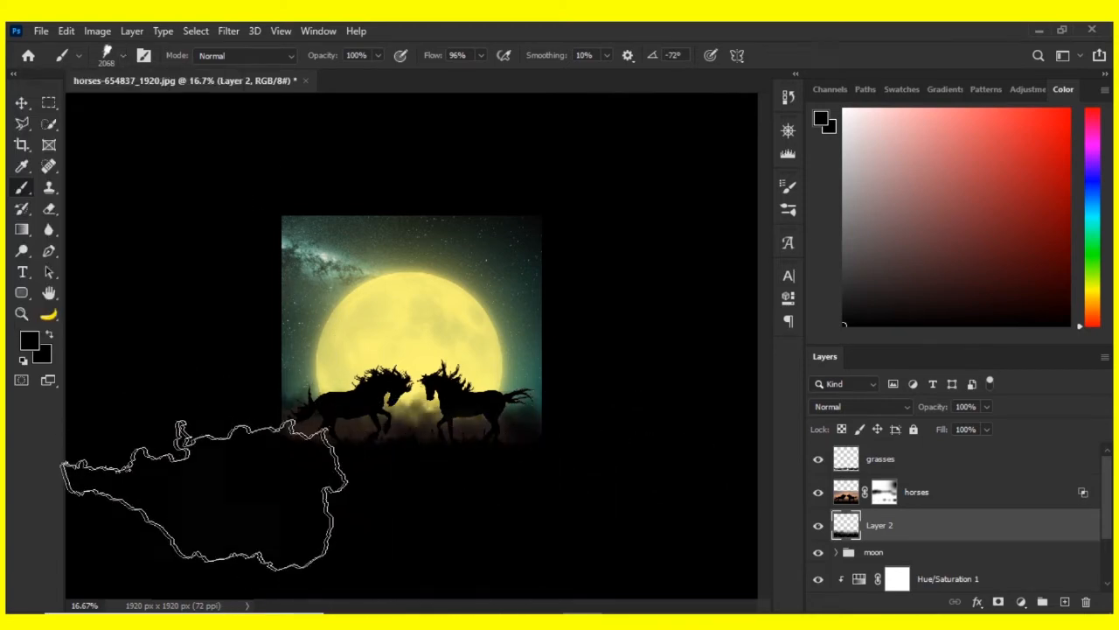
Add smoke with the brush tip rotated to 47° and lower the smoke layer's opacity to 68%
left_click_drag(925, 408, 910, 415)
left_click(124, 56)
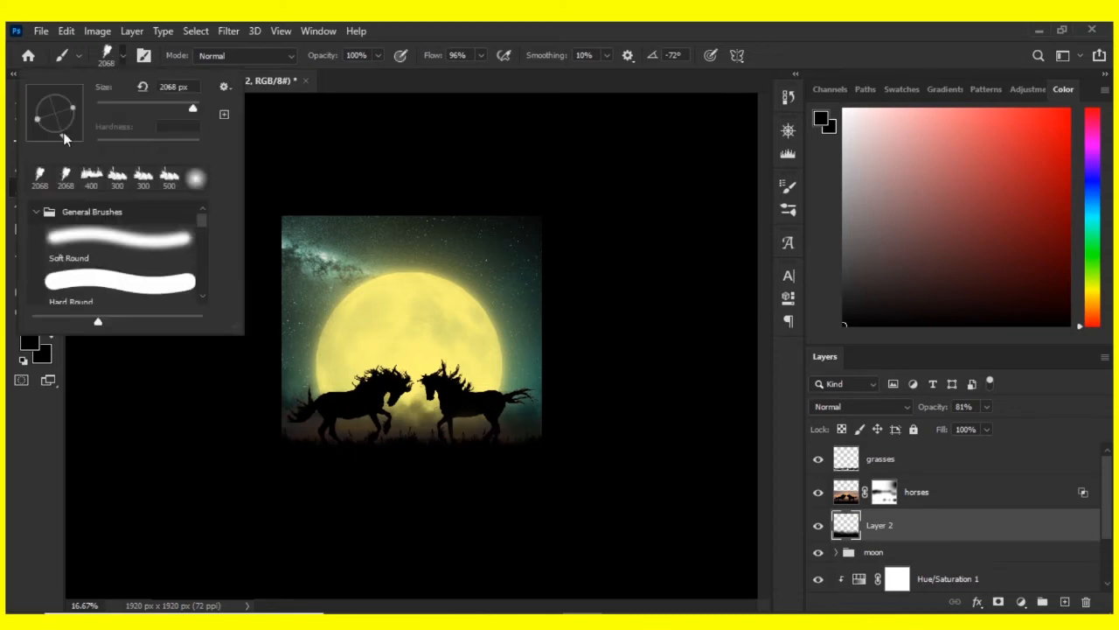
left_click_drag(62, 134, 76, 98)
left_click(409, 535)
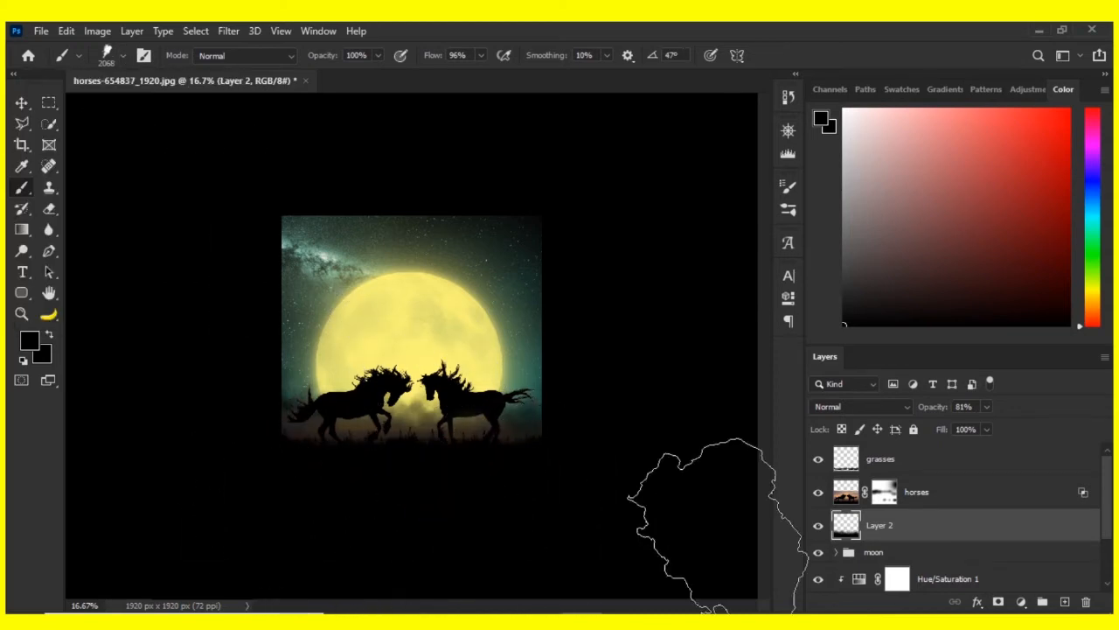
left_click_drag(926, 409, 917, 410)
key("ctrl+plus")
key("ctrl+plus")
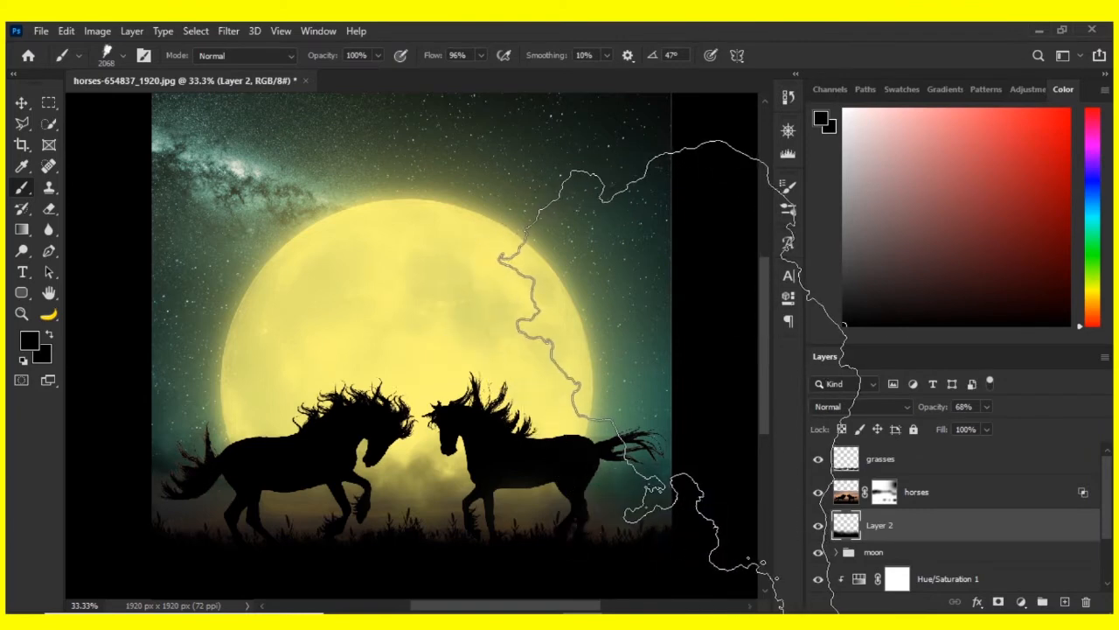
Stamp all layers from grasses down to background into a merged copy and hide every other layer
left_click(927, 463)
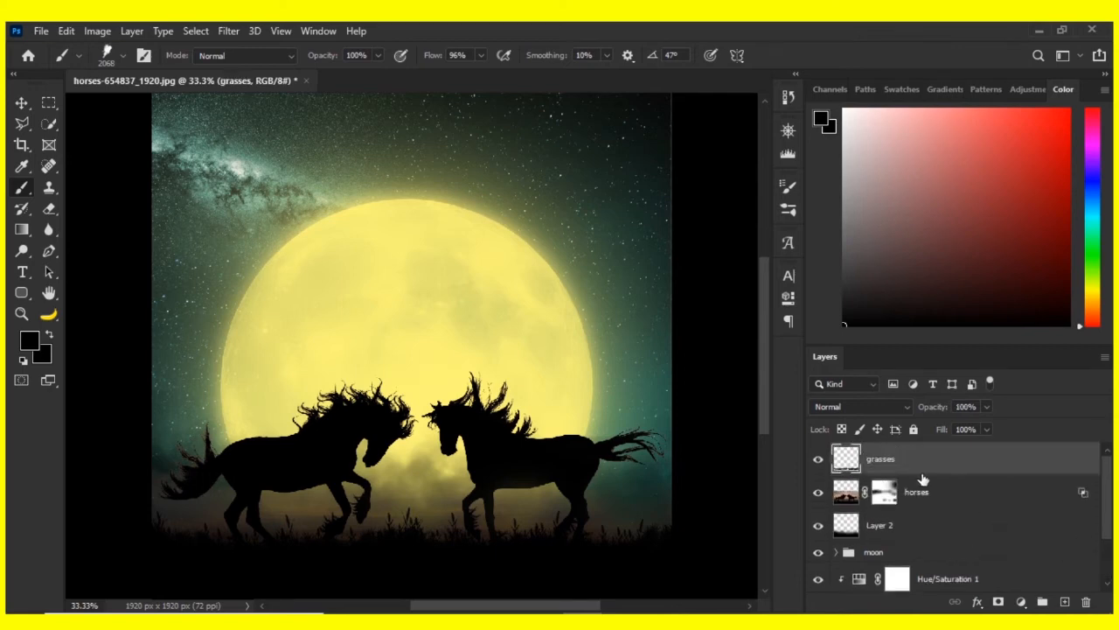
scroll(912, 475, "down", 2)
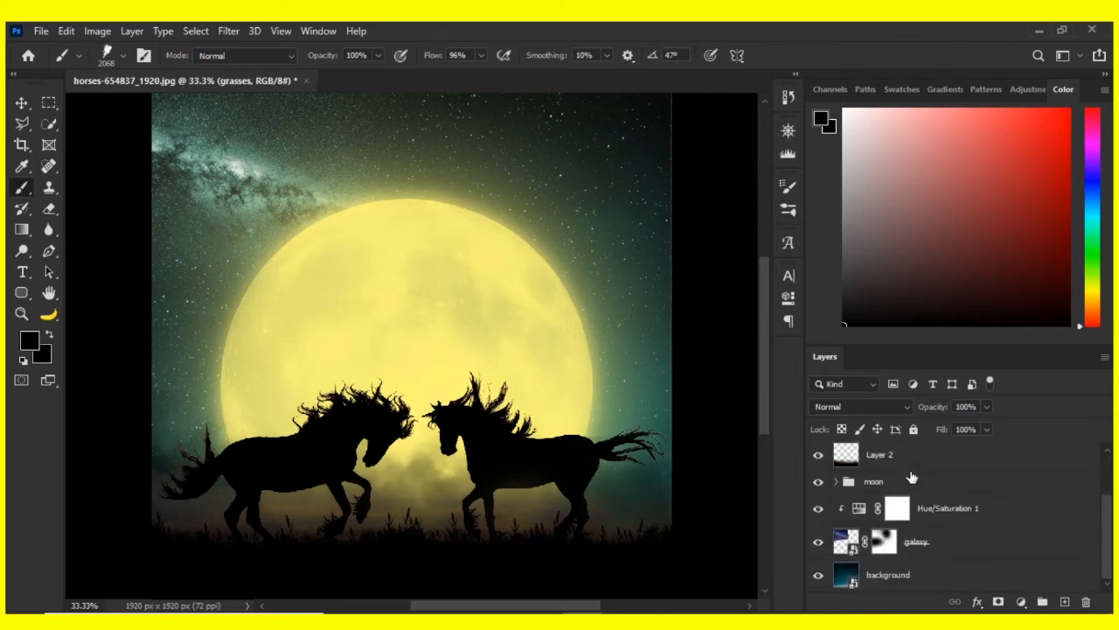
left_click(902, 578, "shift")
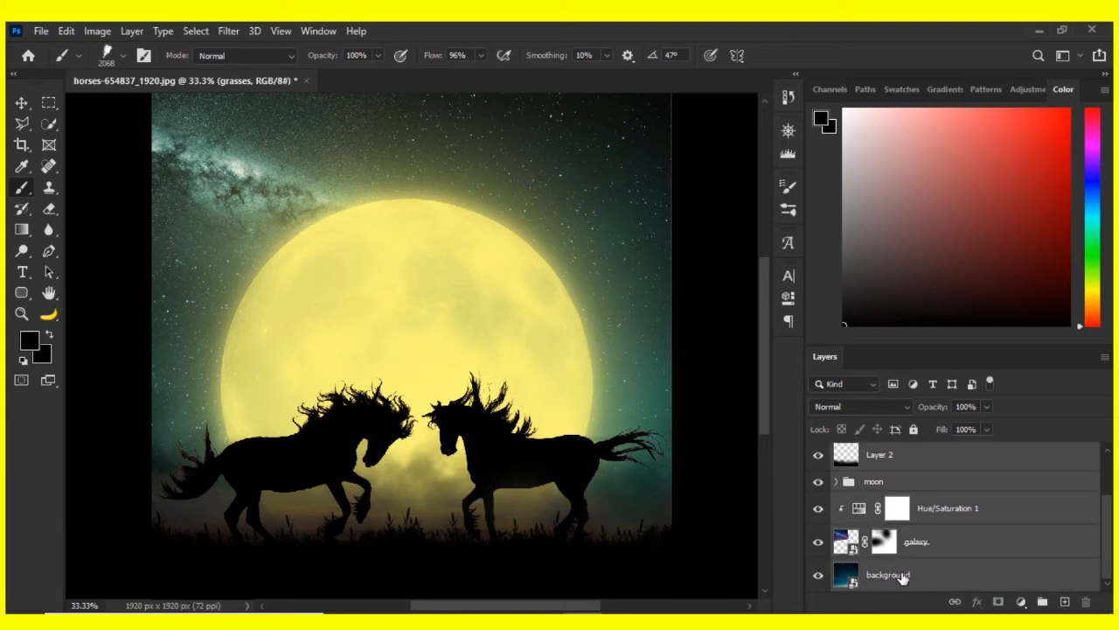
scroll(895, 560, "up", 2)
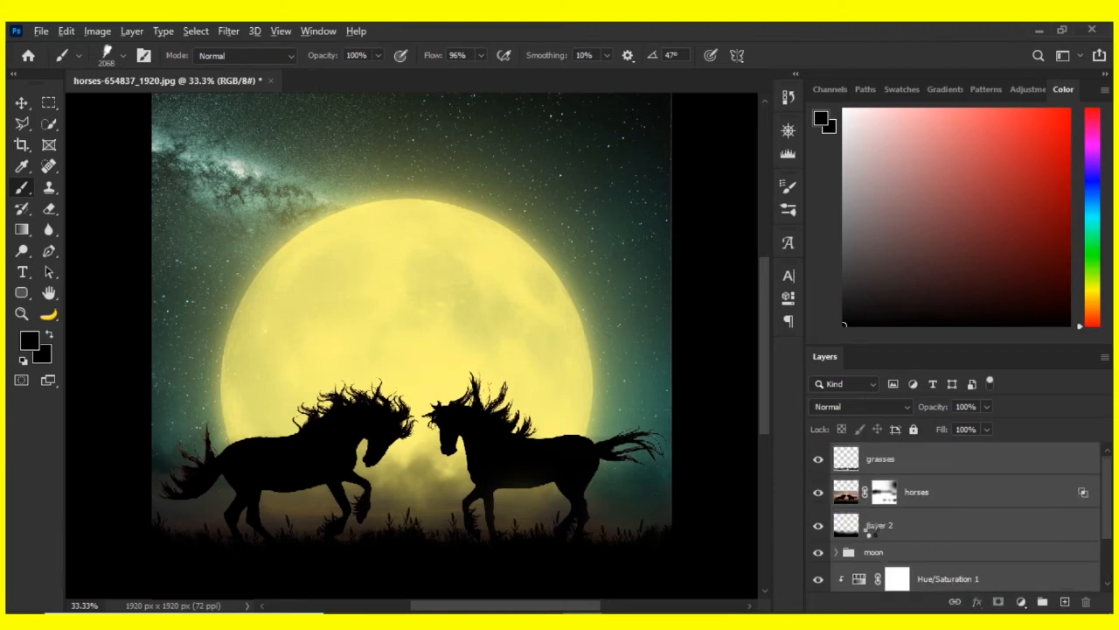
key("ctrl+alt+e")
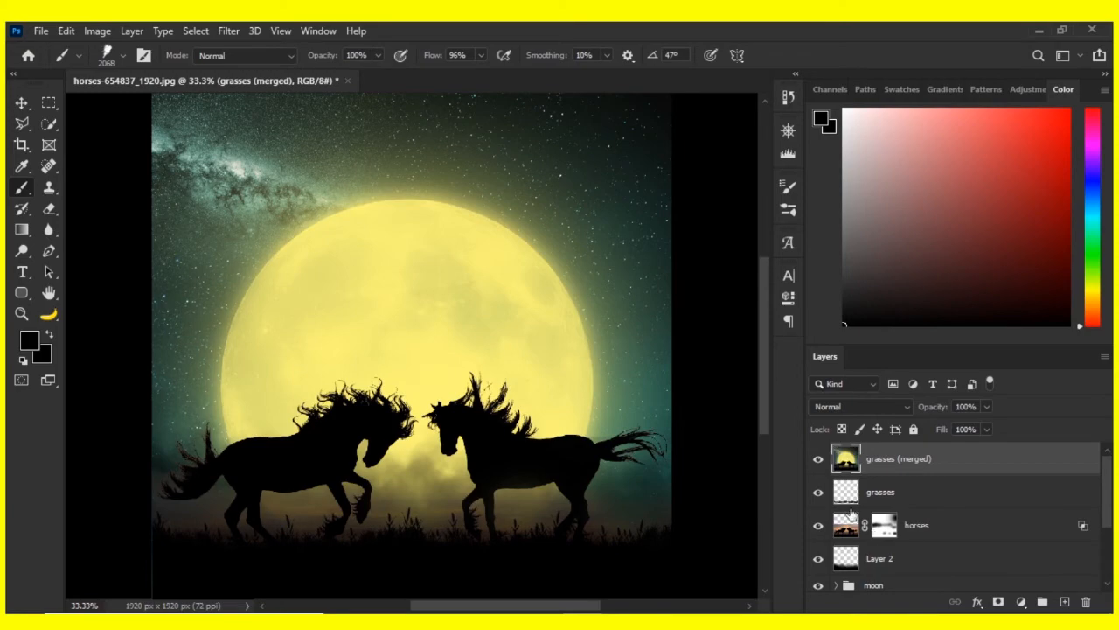
left_click(816, 463, "alt")
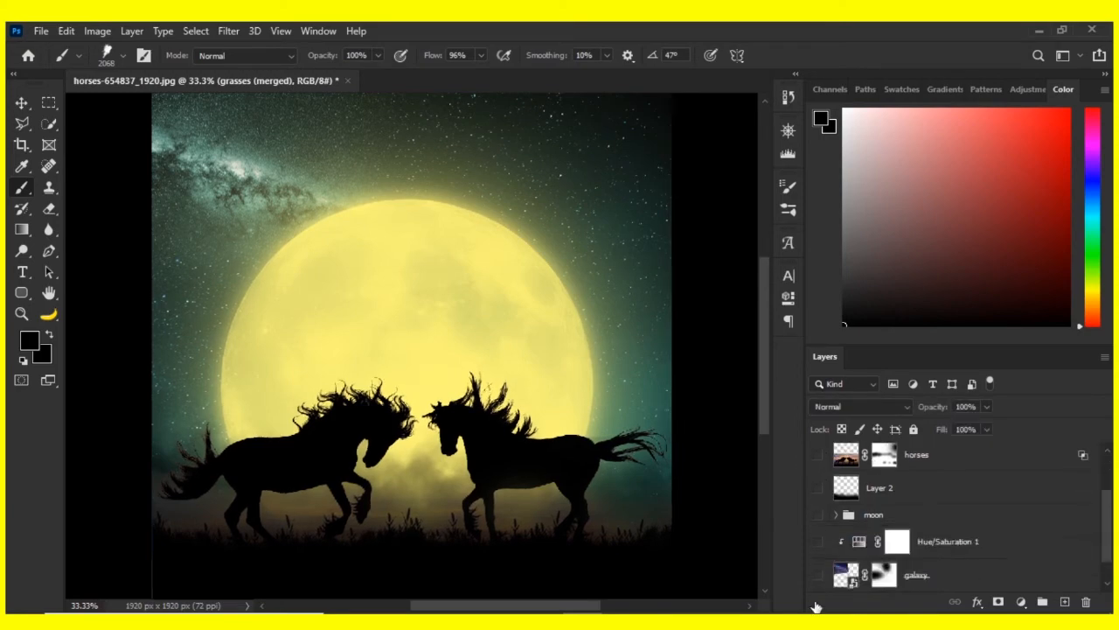
Convert the merged layer to a Smart Object and open it in the Camera Raw Filter
right_click(909, 466)
left_click(781, 249)
key("c")
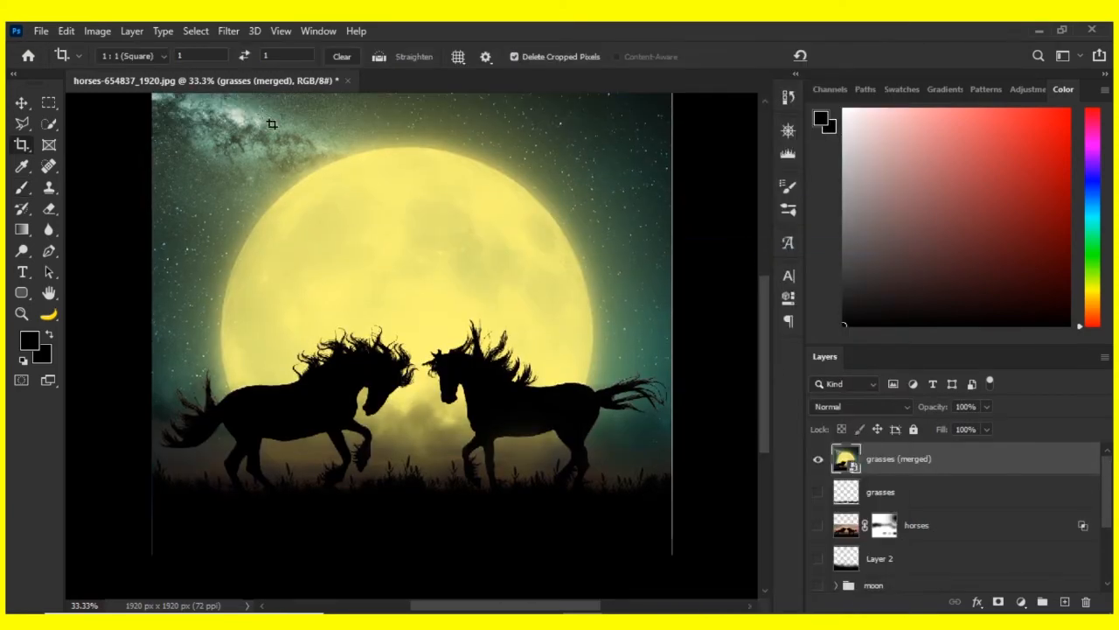
left_click(229, 30)
left_click(270, 95)
key("ctrl+plus")
key("ctrl+plus")
left_click_drag(584, 231, 529, 321)
scroll(879, 292, "up", 4)
Set the temperature to -37, tint to +45 and exposure to +0.25
left_click(874, 273)
left_click_drag(930, 269, 969, 294)
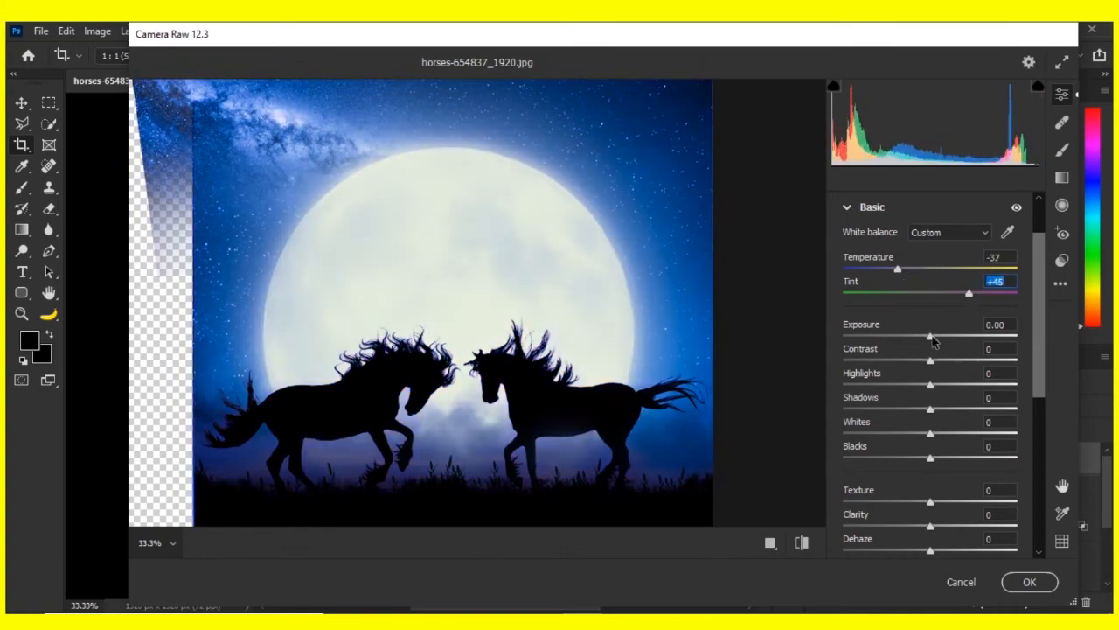
mouse_move(930, 335)
left_mouse_down()
mouse_move(920, 336)
mouse_move(950, 361)
mouse_move(918, 385)
mouse_move(887, 384)
mouse_move(934, 336)
left_mouse_up()
Set contrast +23, highlights -50, whites -26, blacks +13, texture +23, clarity -7 and dehaze +14
left_click_drag(929, 409, 941, 472)
scroll(942, 472, "down", 1)
left_click_drag(929, 424, 942, 476)
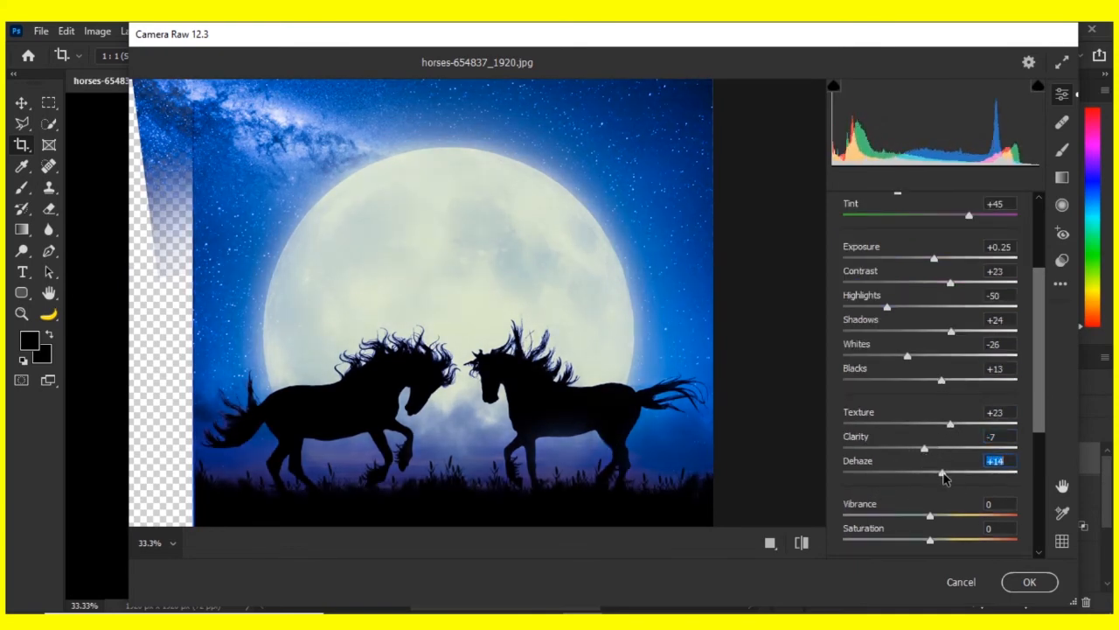
Lower the shadows to -19 and the vibrance to -29
scroll(875, 429, "down", 1)
scroll(936, 340, "up", 1)
left_click_drag(951, 332, 912, 336)
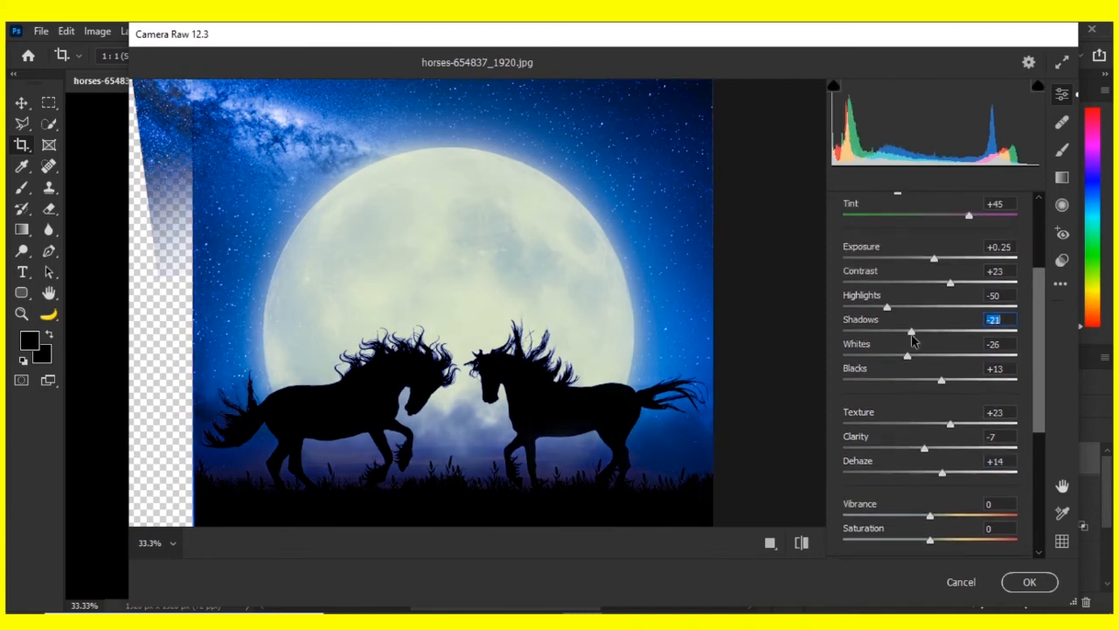
scroll(938, 469, "down", 1)
left_click_drag(929, 437, 905, 437)
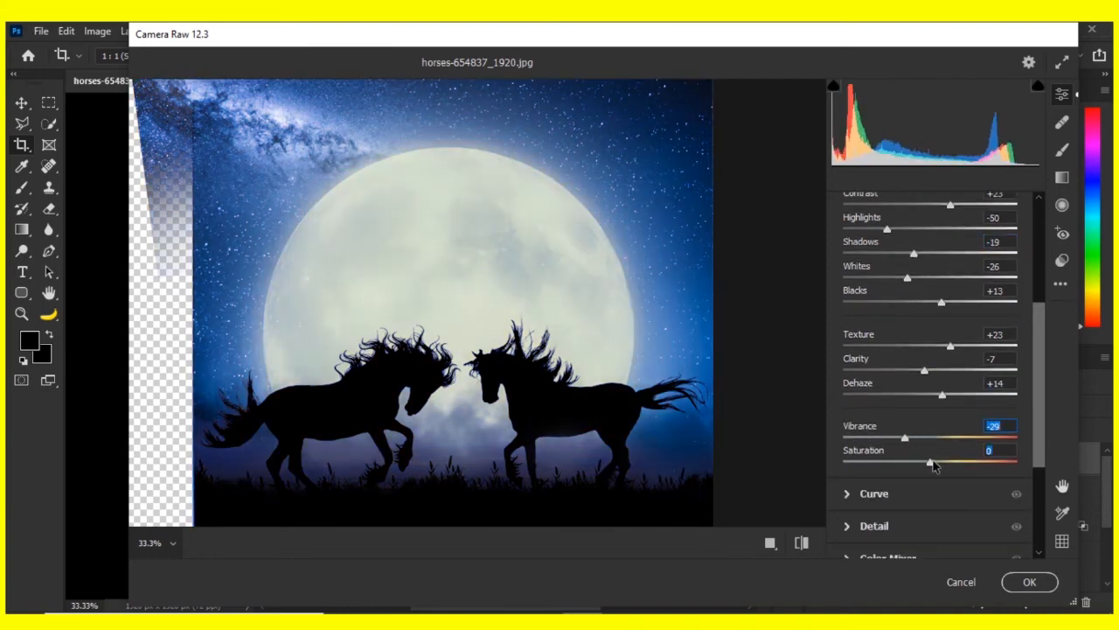
Adjust the point curves by colour channel, placing the blue channel's midpoint at input 122 and output 108
scroll(853, 437, "down", 2)
left_click(861, 404)
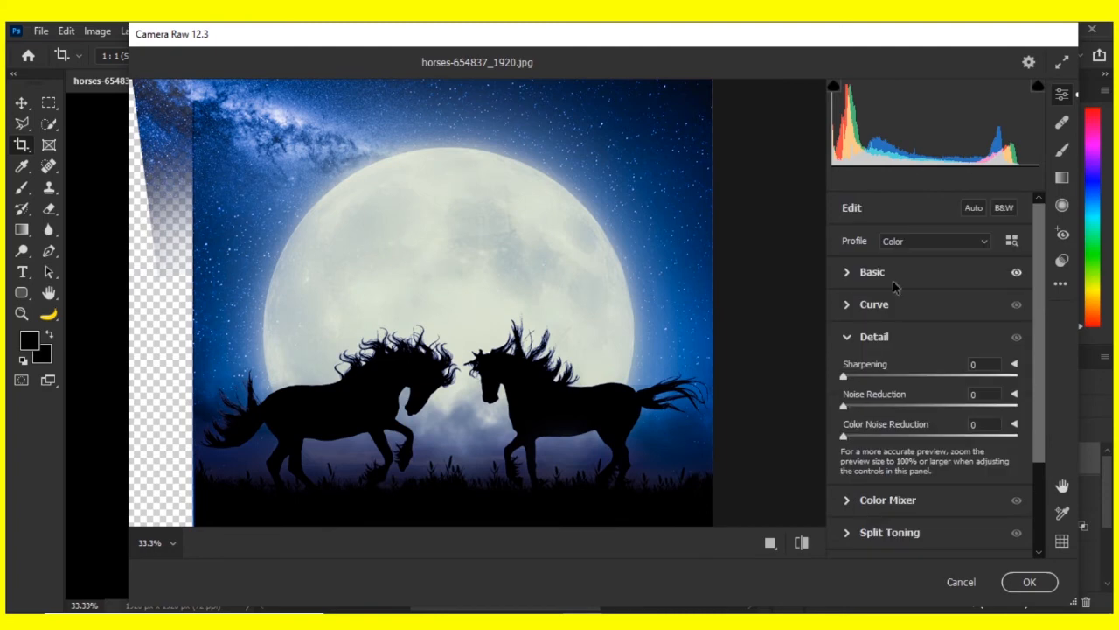
left_click(879, 303)
left_click(923, 267)
mouse_move(929, 374)
left_mouse_down()
mouse_move(936, 354)
mouse_move(940, 376)
mouse_move(949, 358)
mouse_move(934, 324)
mouse_move(926, 387)
left_mouse_up()
left_click(883, 269)
left_click(946, 267)
left_click(966, 267)
scroll(919, 387, "down", 5)
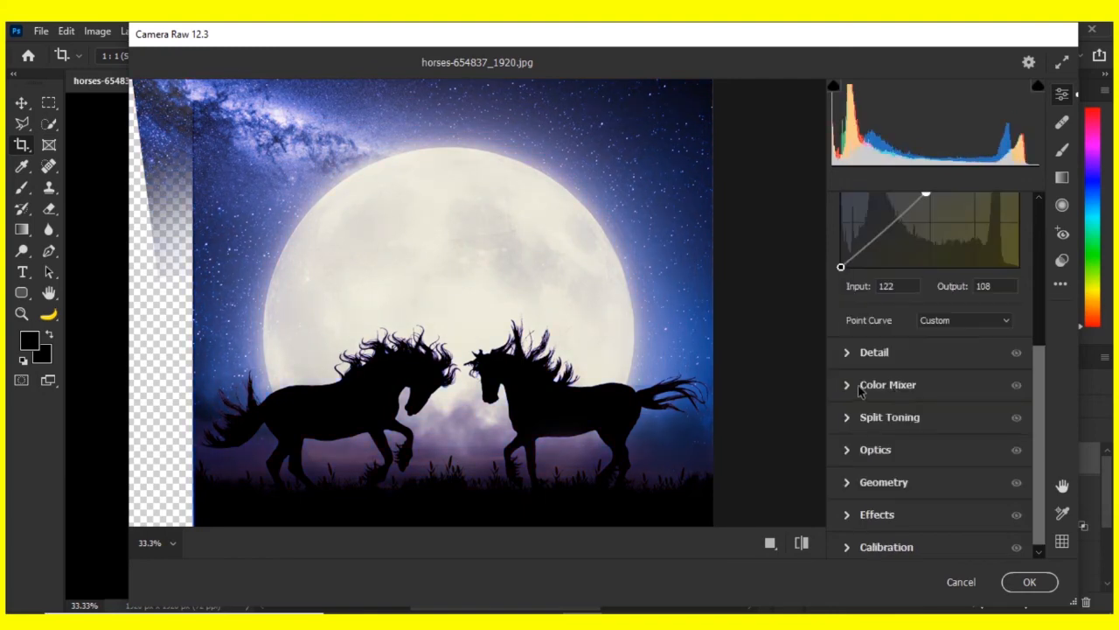
Shift the hue of the Blues to +31 in the Color Mixer
left_click(863, 387)
left_click_drag(930, 433, 956, 475)
left_click(850, 293)
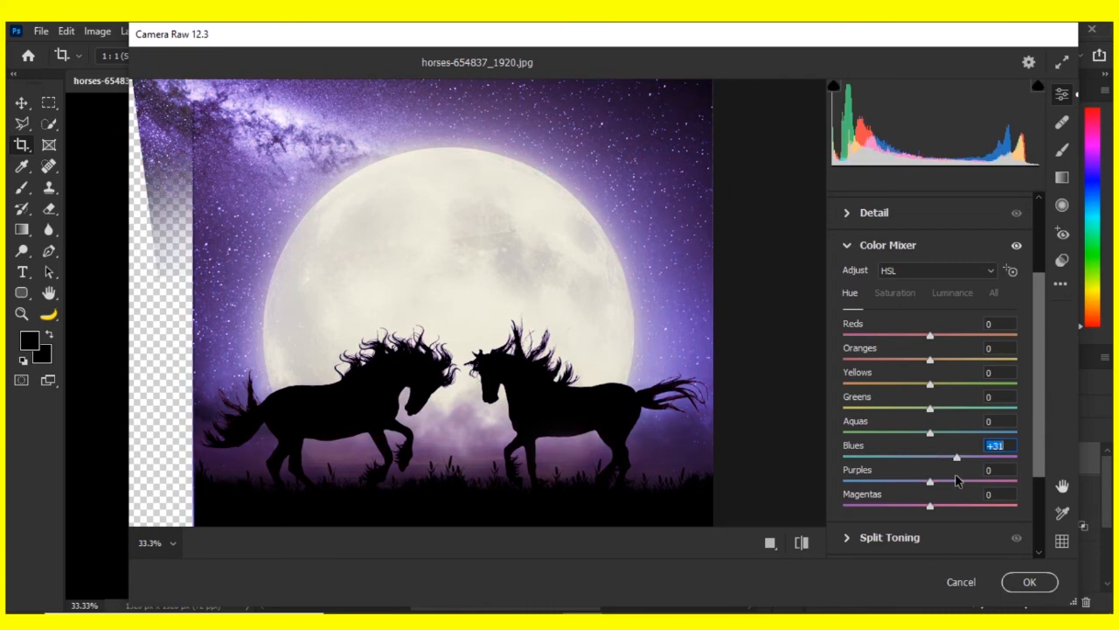
Split-tone the image with highlights hue 296 and saturation 24, balance -47, and shadows hue 240 with added saturation
left_click(883, 538)
left_click_drag(844, 331, 886, 360)
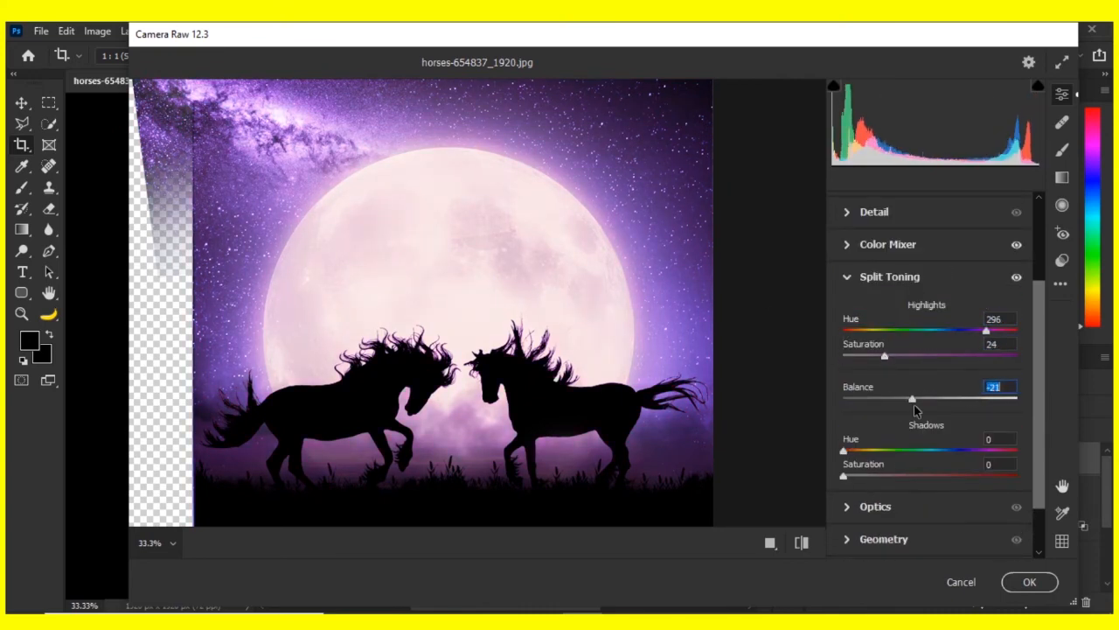
left_click(845, 477)
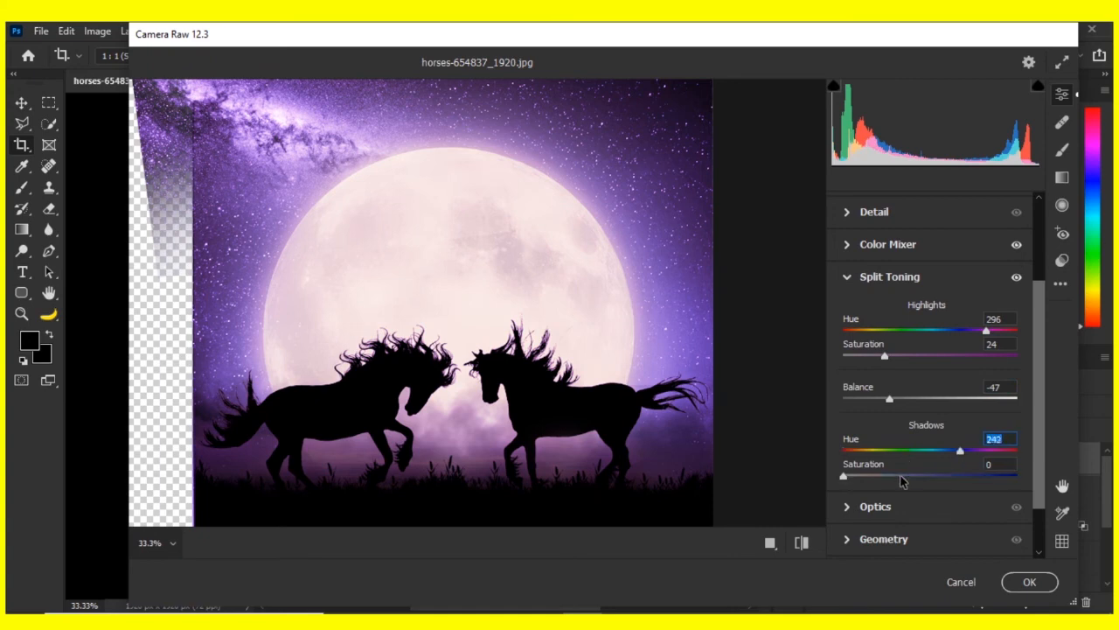
left_click(914, 400)
left_click_drag(901, 481, 931, 516)
Apply the Camera Raw adjustments to the merged layer and inspect the whole composite
scroll(963, 398, "down", 3)
left_click(848, 508)
left_click(886, 541)
left_click(1030, 581)
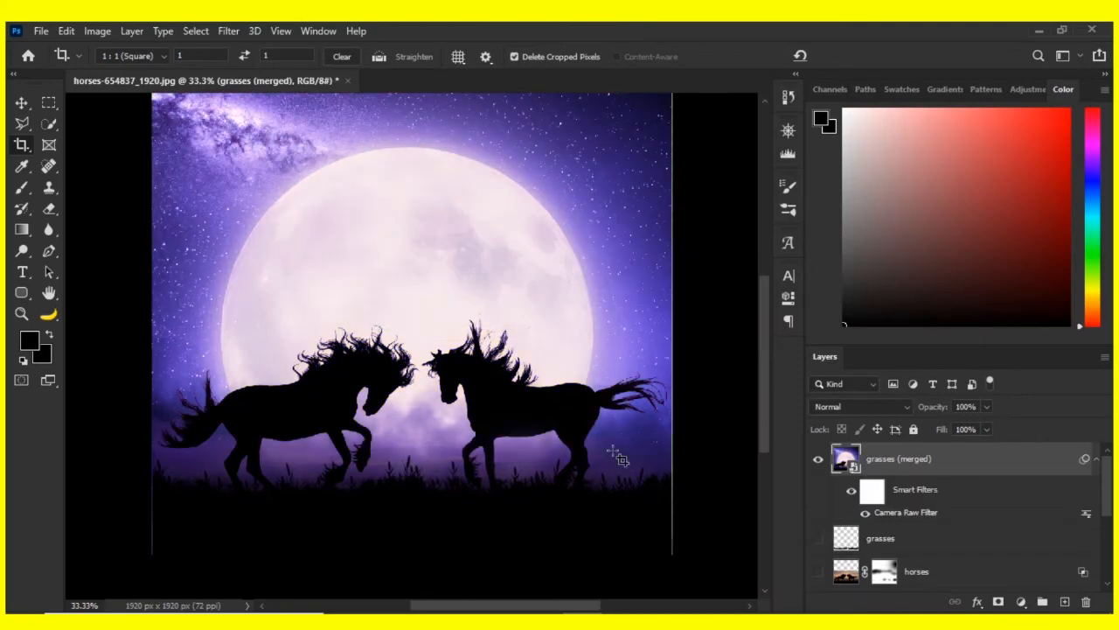
key("ctrl+minus")
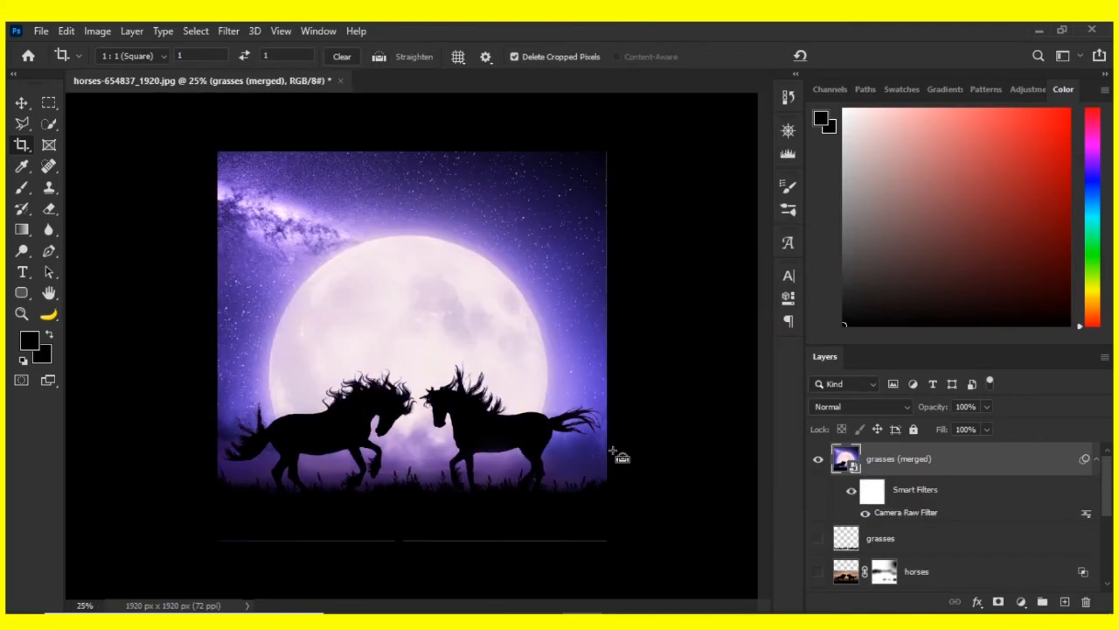
key("ctrl+plus")
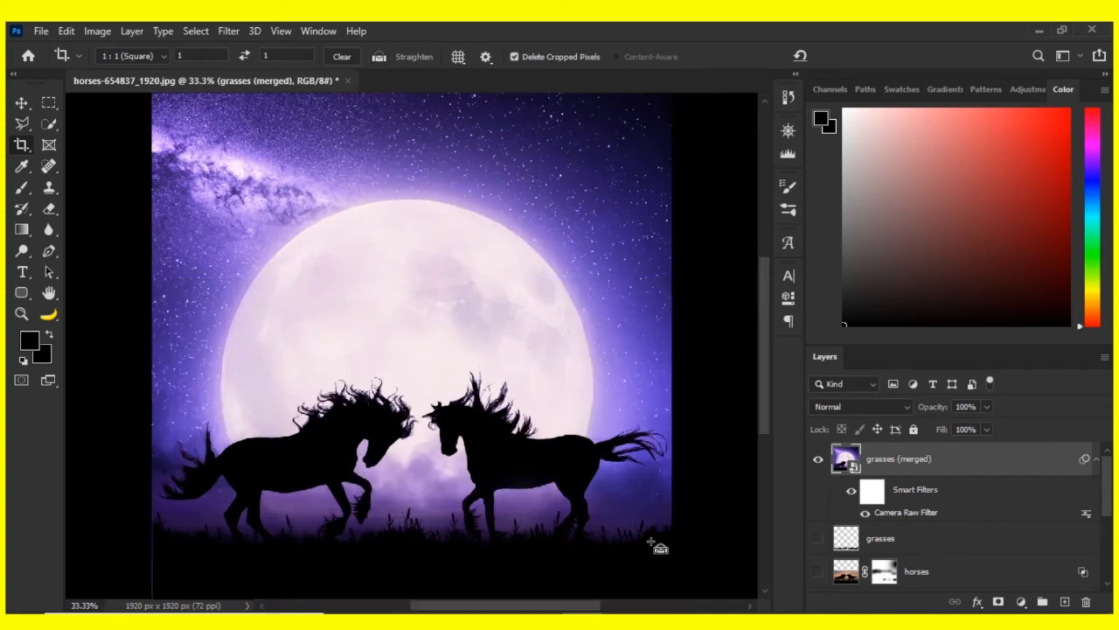
key("ctrl+minus")
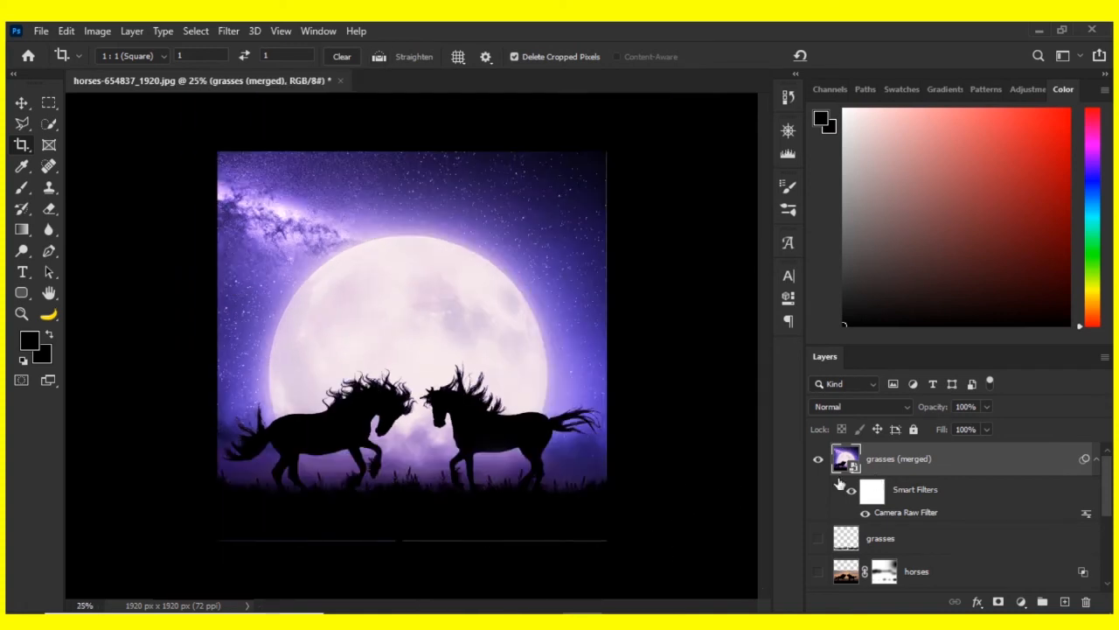